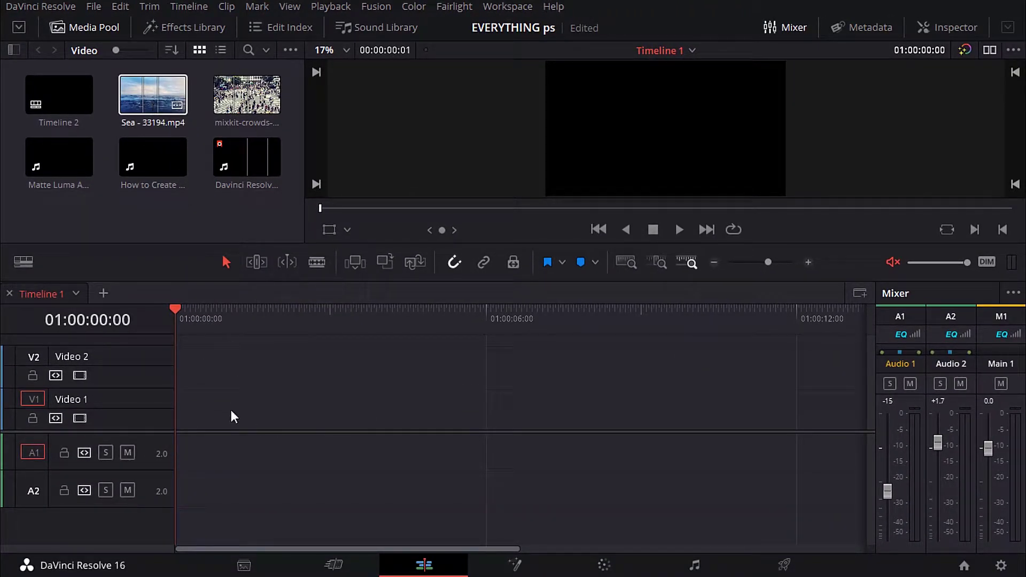
Place the Sea clip on Video 1, split it at 01:00:05:12 and delete the right part.
left_click_drag(153, 95, 178, 412)
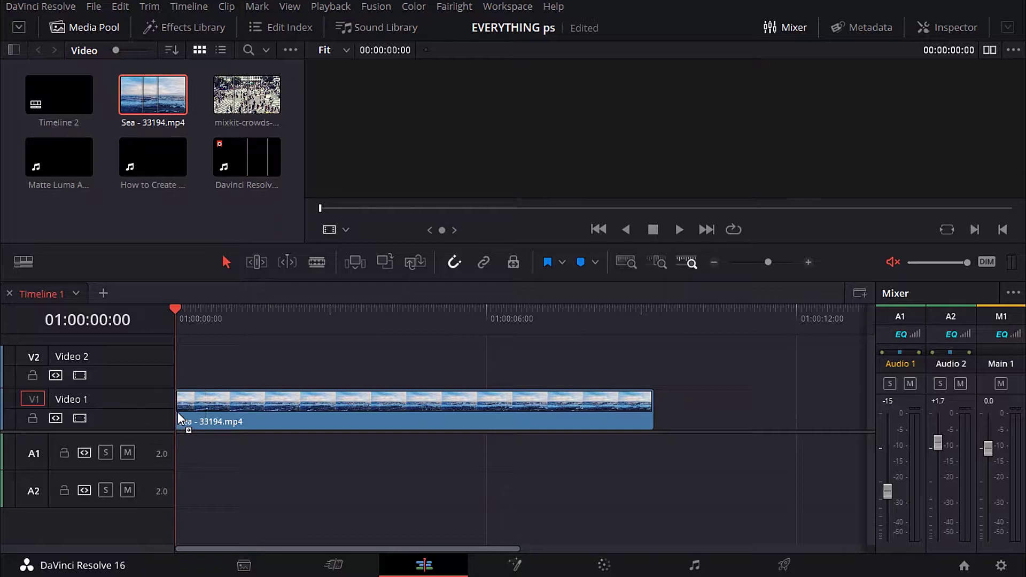
left_click(445, 310)
left_click(471, 408)
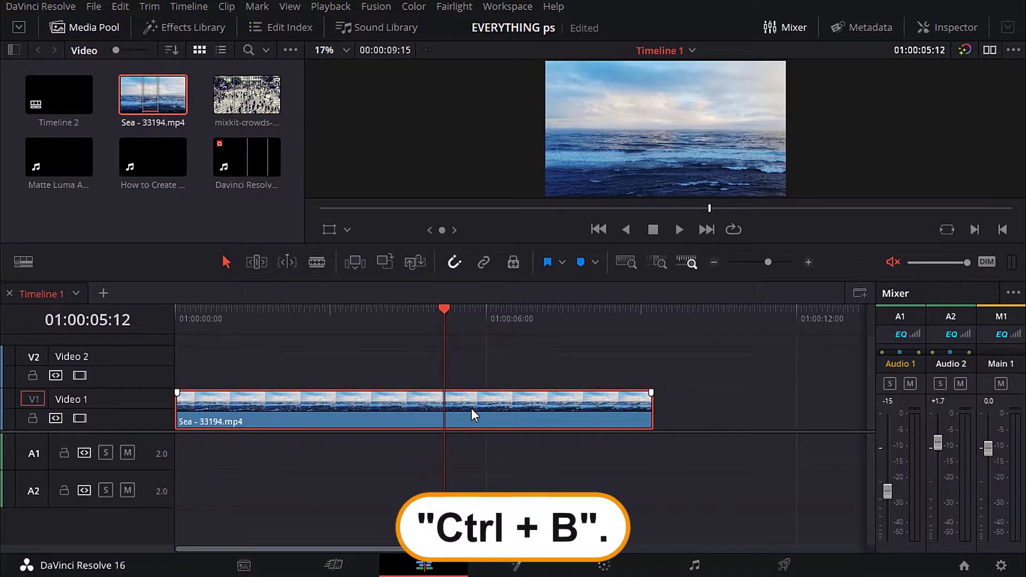
key("ctrl+b")
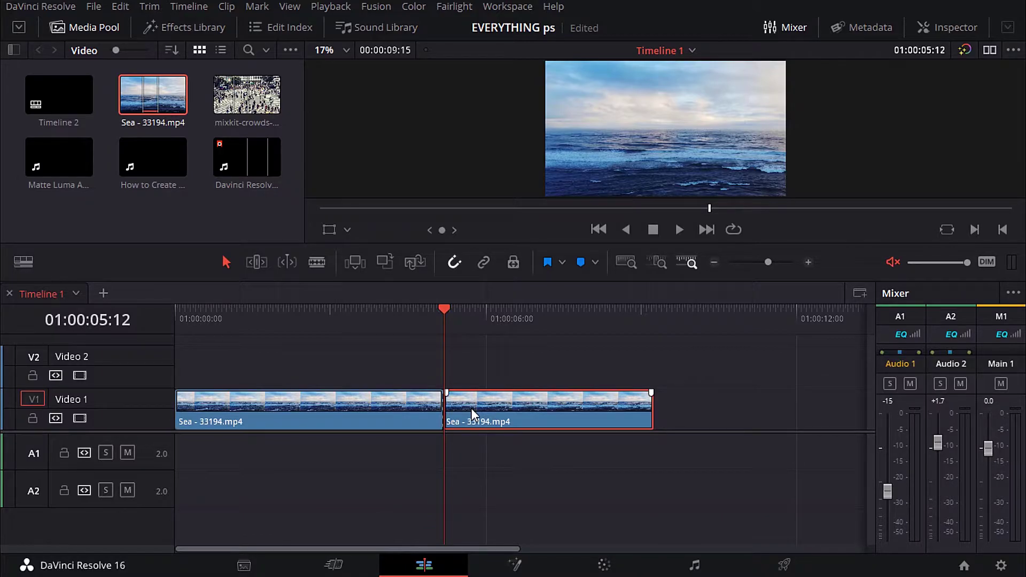
key("Delete")
Overwrite the crowd clip and a second Sea clip after it, trimming the second Sea clip's end.
left_click_drag(247, 95, 663, 103)
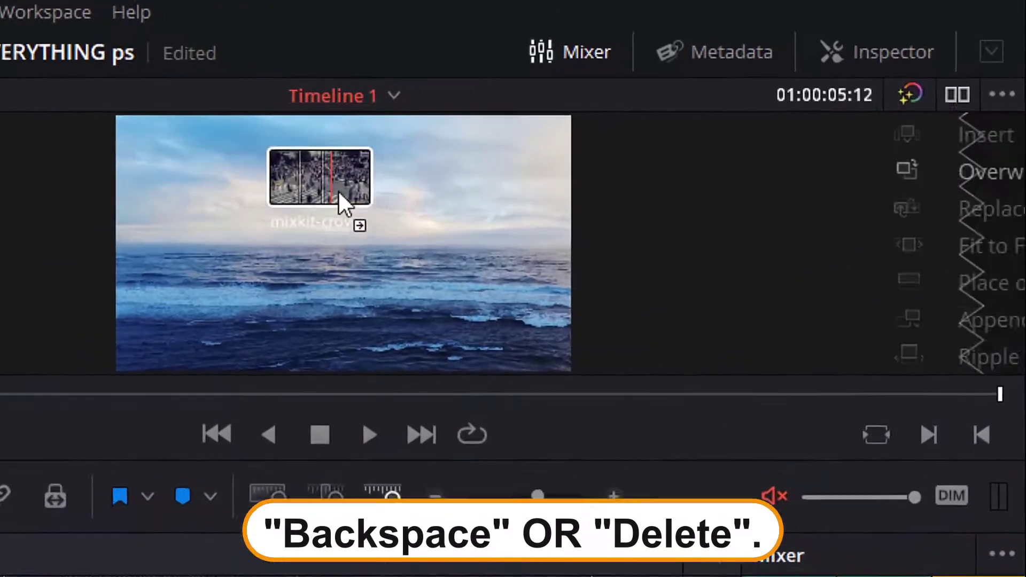
left_click_drag(339, 193, 885, 176)
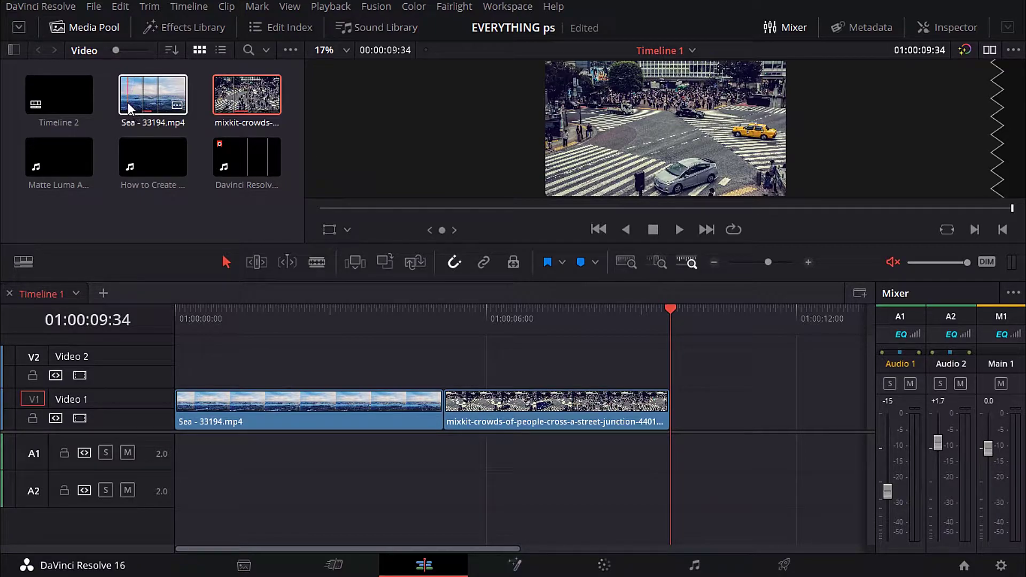
left_click_drag(120, 107, 944, 99)
left_click_drag(609, 550, 506, 546)
left_click_drag(836, 408, 635, 408)
left_click_drag(537, 550, 435, 549)
left_click(447, 315)
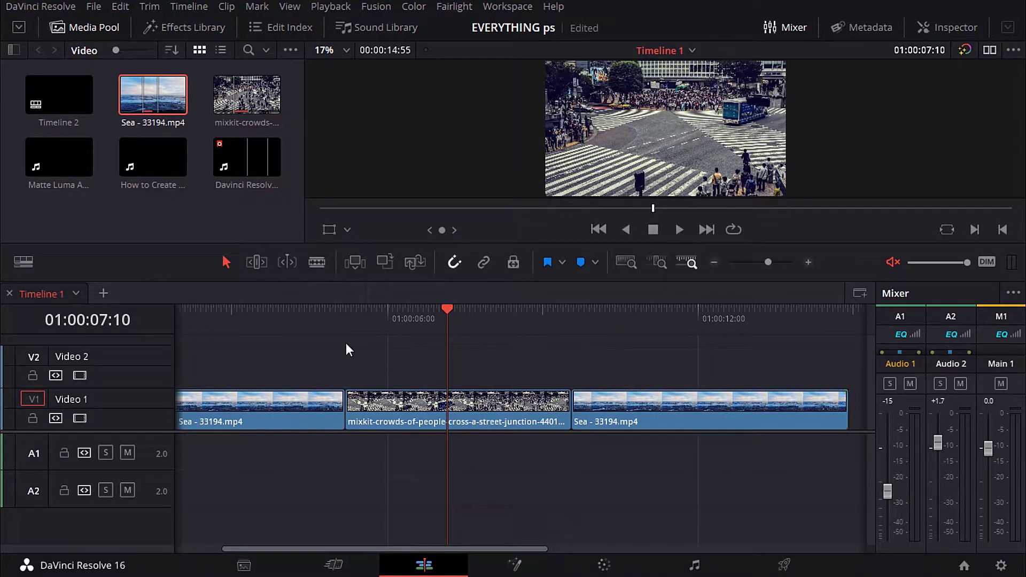
In Trim Edit Mode, slip the crowd footage and trim both edges of the crowd clip.
left_click(257, 262)
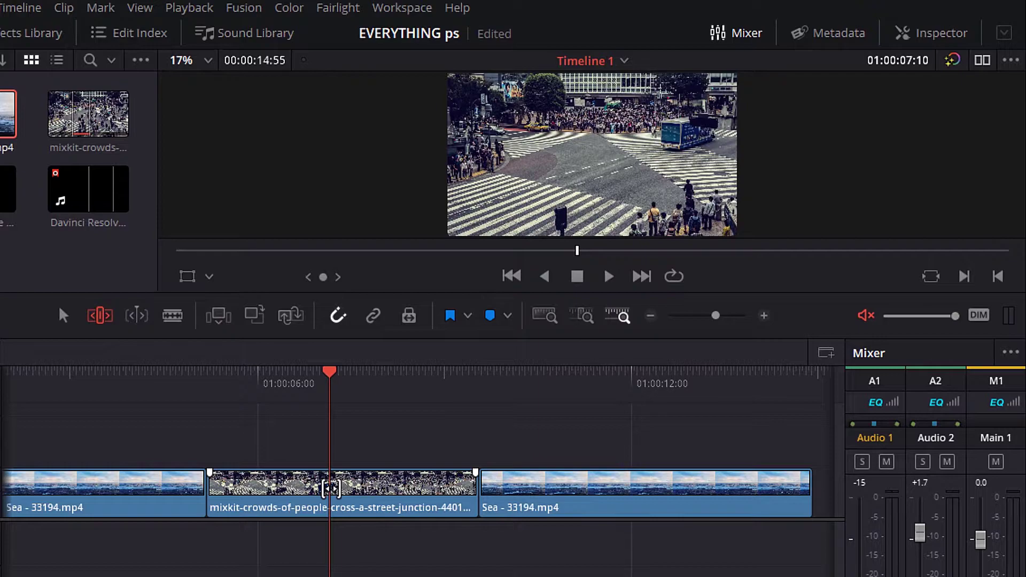
left_click_drag(332, 487, 307, 488)
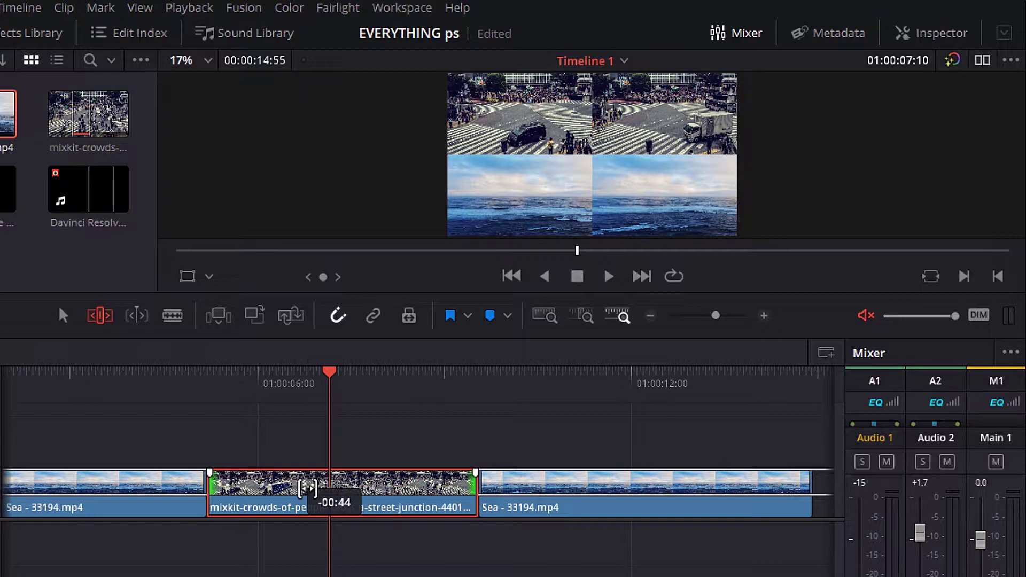
mouse_move(307, 488)
left_mouse_down()
mouse_move(322, 488)
mouse_move(261, 488)
mouse_move(337, 492)
mouse_move(297, 493)
left_mouse_up()
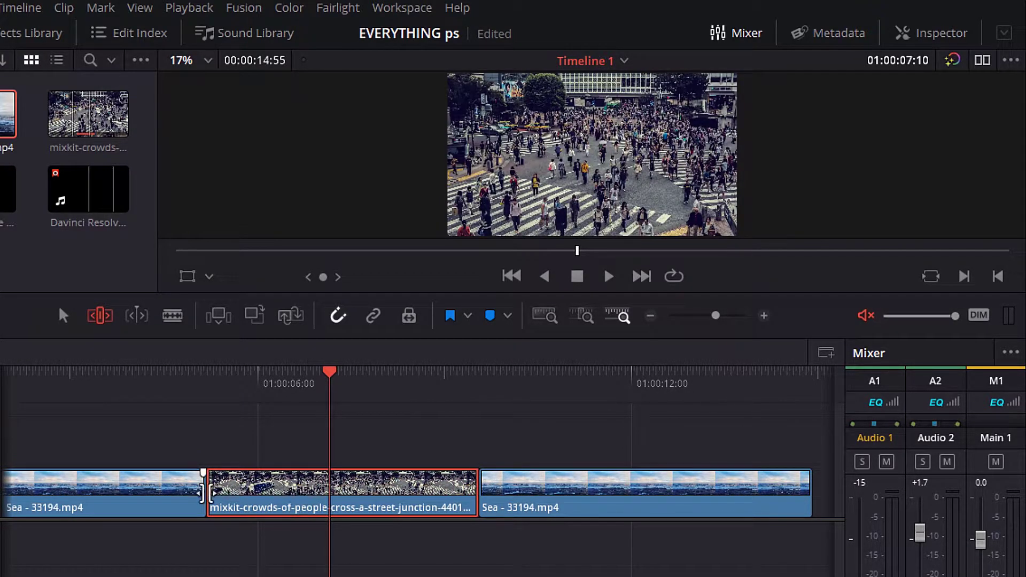
left_click_drag(215, 492, 259, 492)
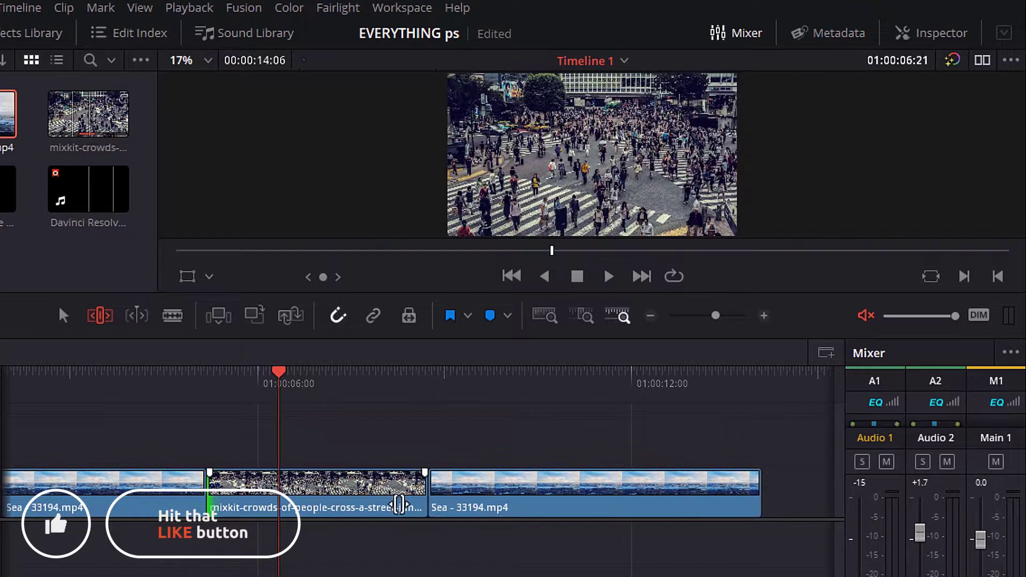
left_click_drag(434, 492, 383, 492)
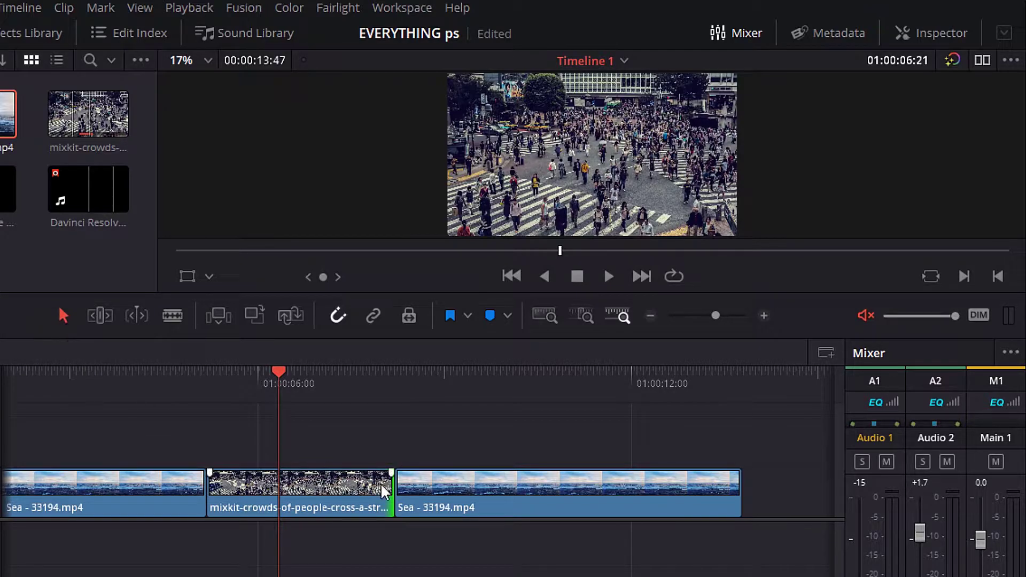
left_click_drag(392, 489, 330, 488)
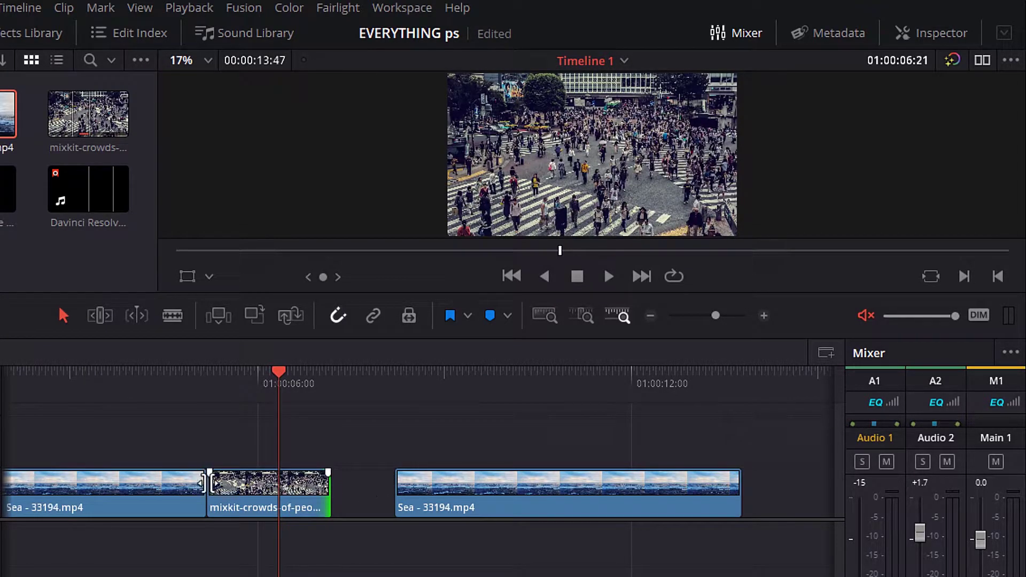
left_click_drag(206, 489, 249, 489)
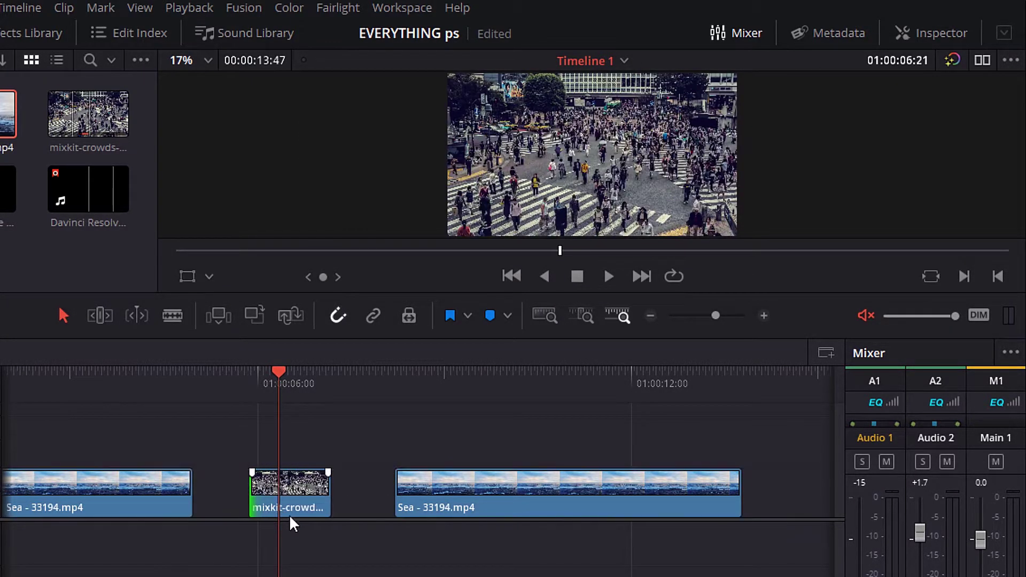
Ripple delete the gaps after and before the crowd clip.
left_click(353, 500)
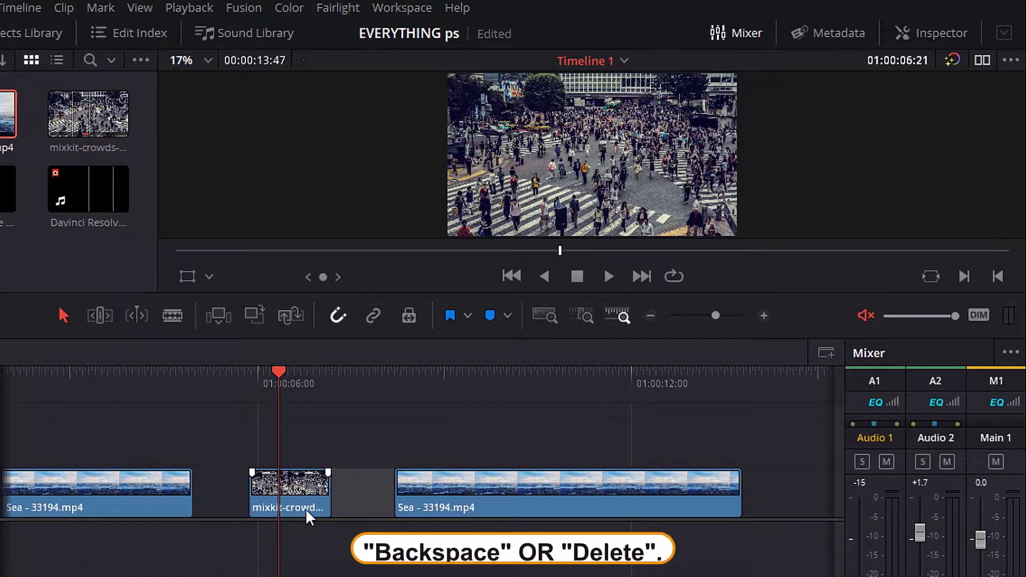
key("BackSpace")
left_click(216, 496)
key("BackSpace")
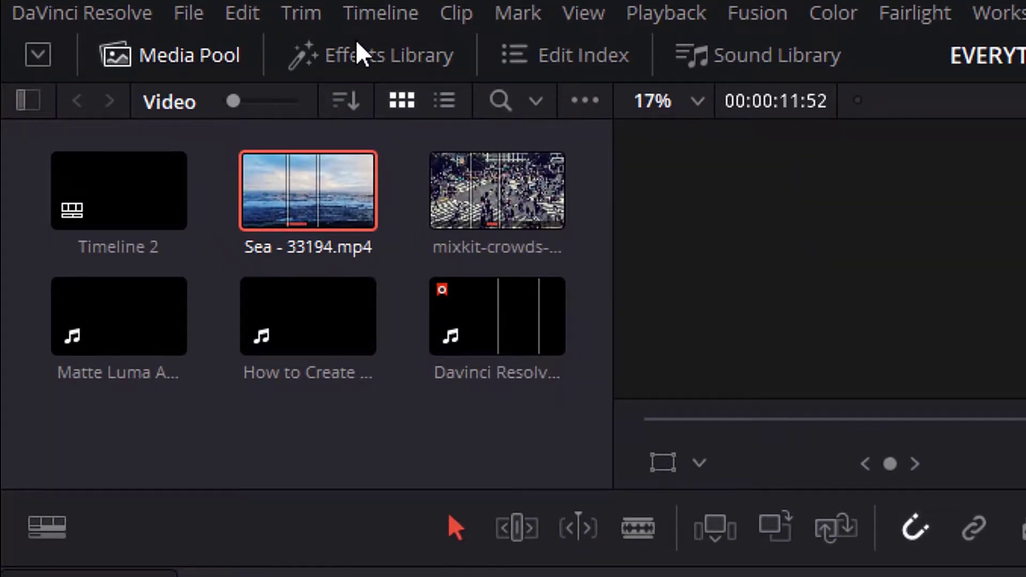
Show the Effects Library with a wider sidebar and browse the Toolbox categories.
left_click(359, 54)
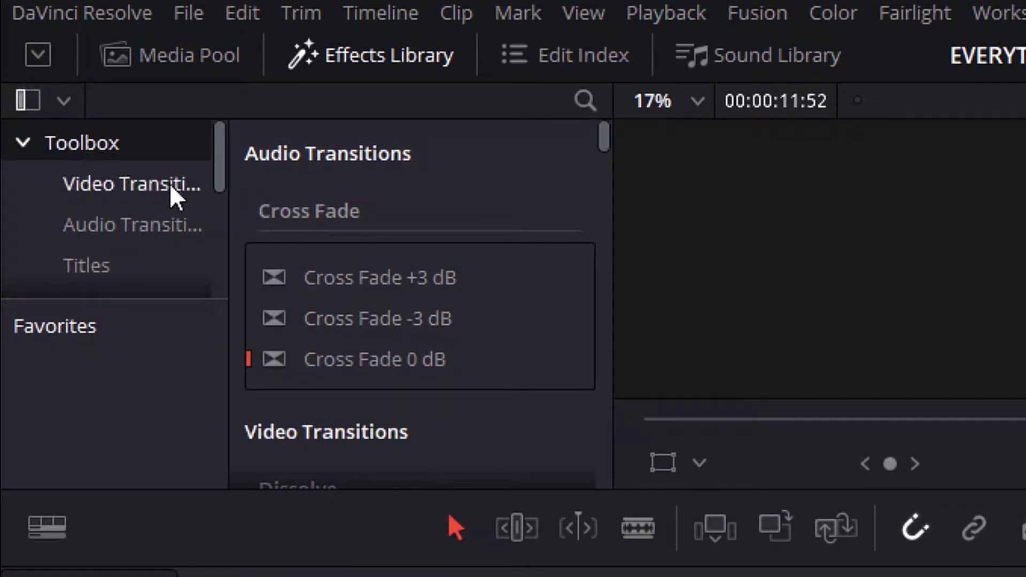
left_click_drag(245, 210, 270, 217)
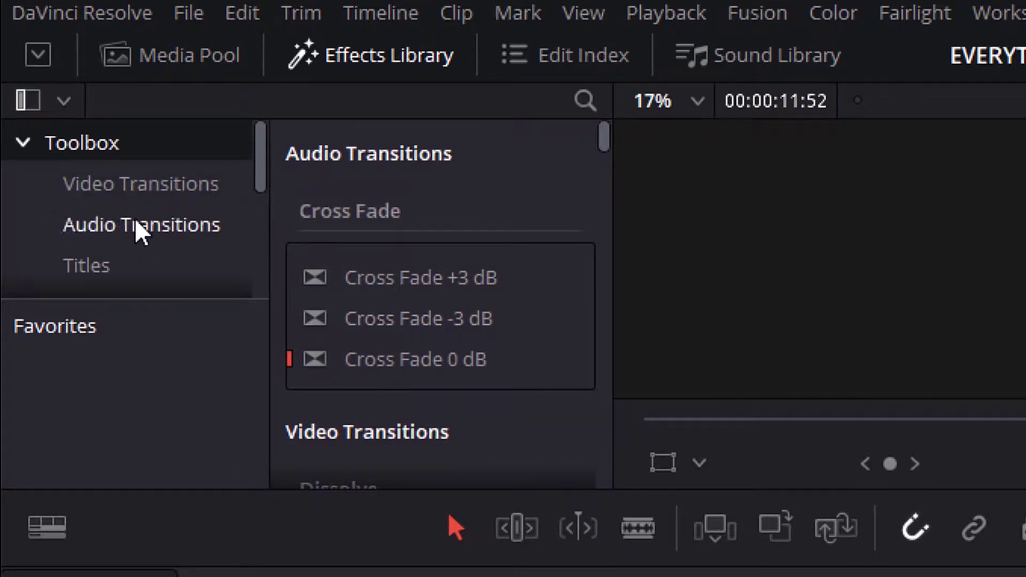
scroll(75, 270, "down", 2)
scroll(75, 270, "down", 5)
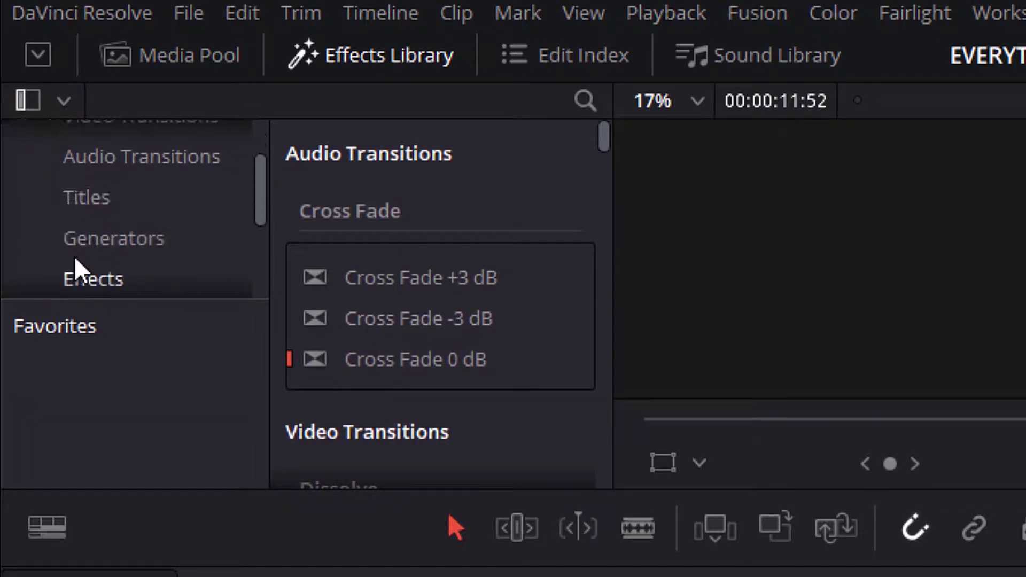
scroll(75, 270, "down", 3)
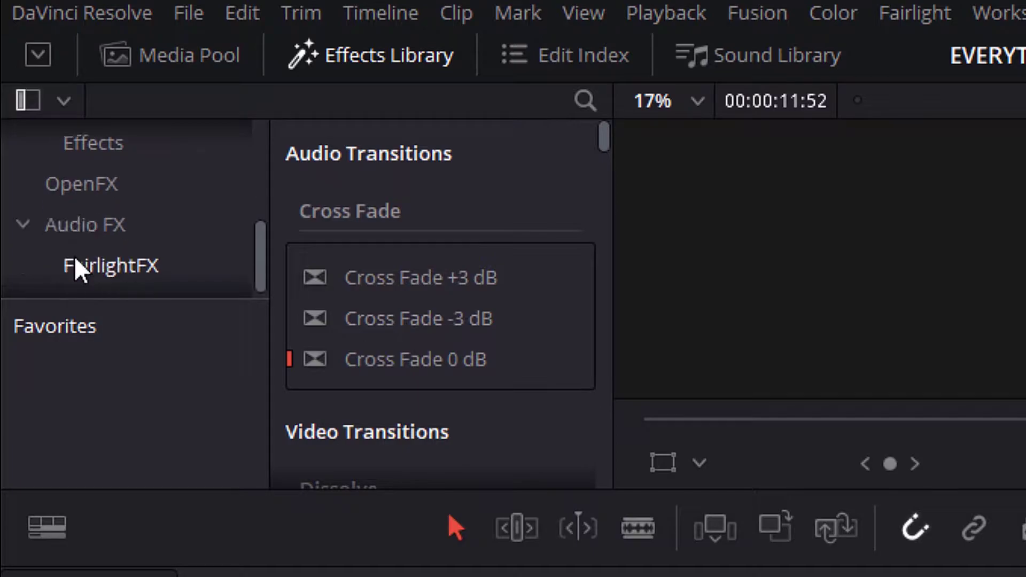
scroll(76, 262, "up", 10)
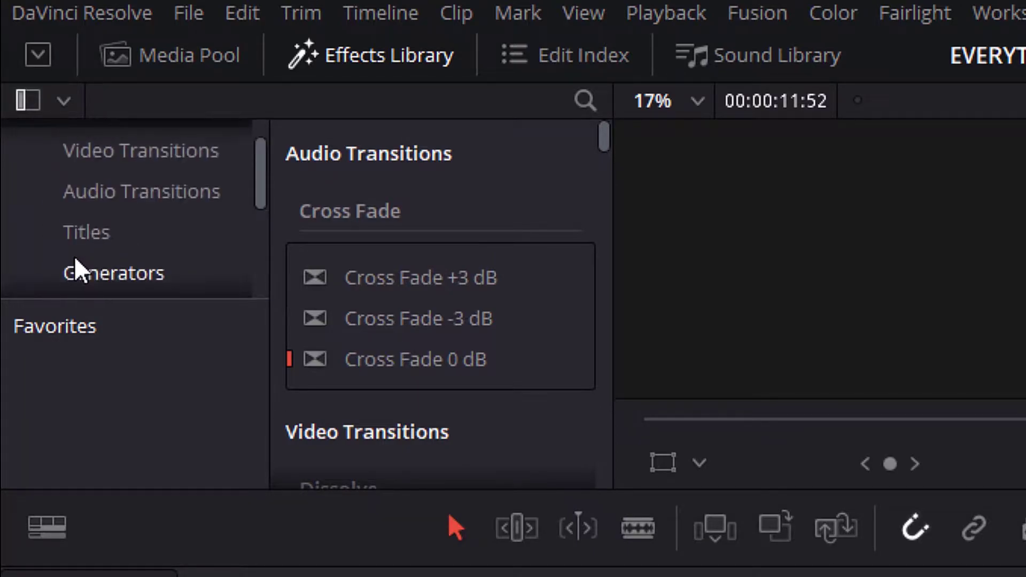
Browse the Video and Audio Transitions, ending on the Video Transitions dissolves.
left_click(122, 196)
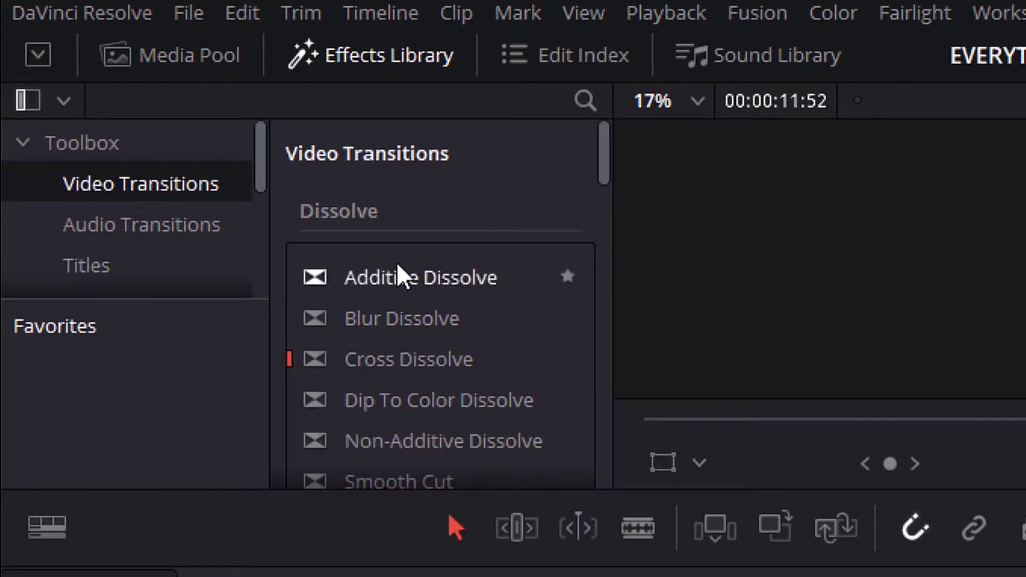
scroll(401, 271, "down", 10)
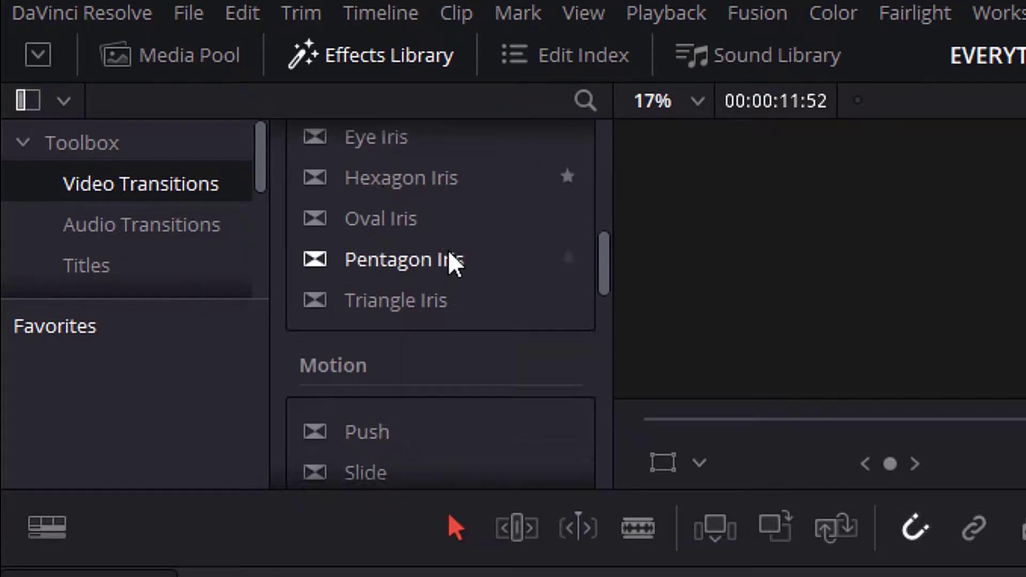
scroll(448, 255, "down", 10)
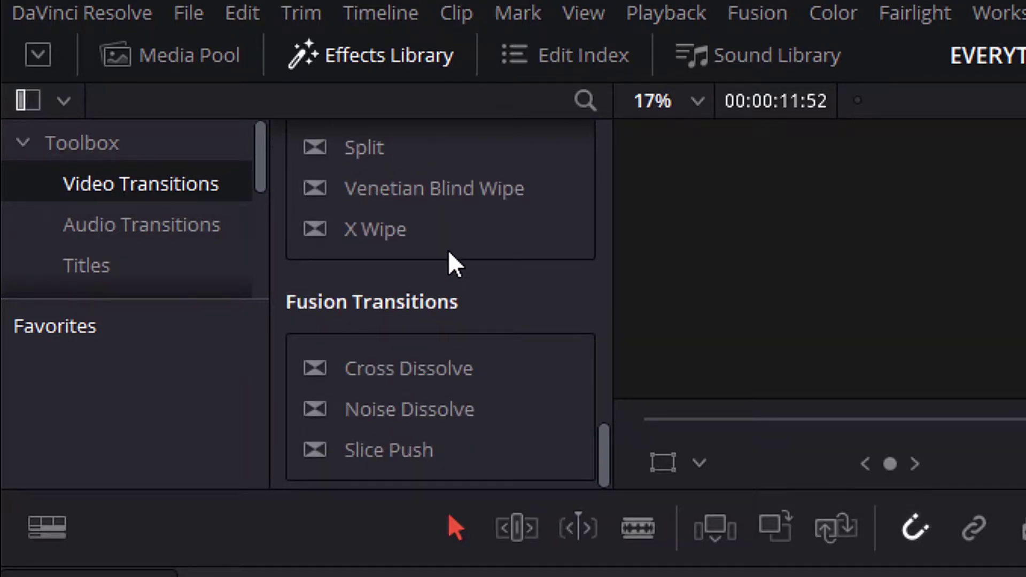
left_click(103, 220)
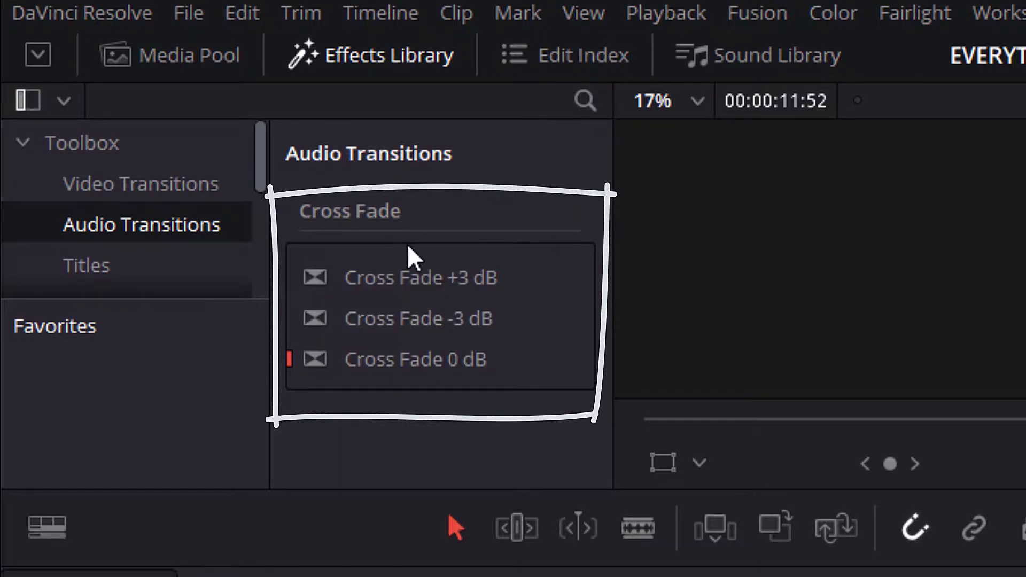
left_click(119, 187)
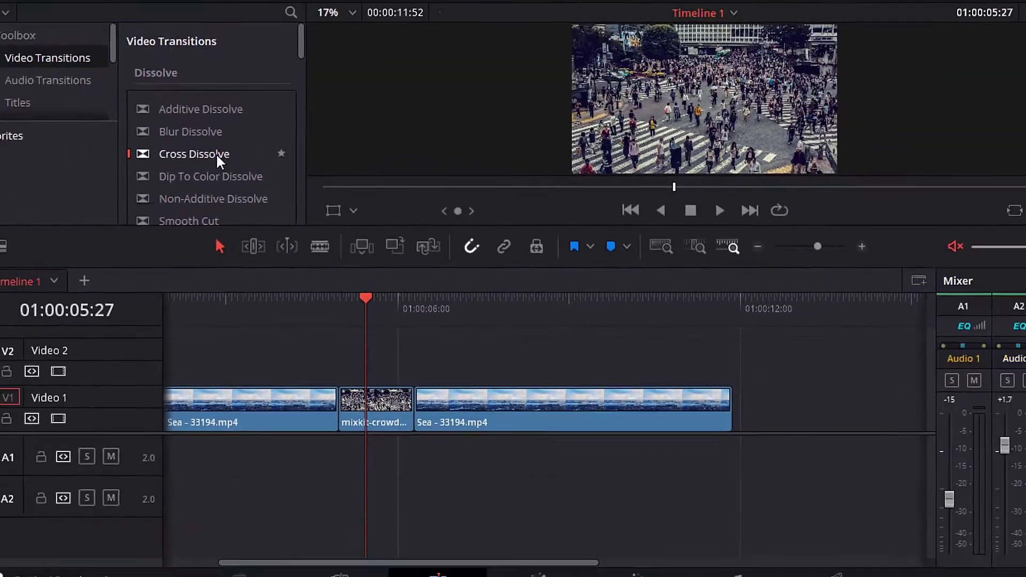
Drop Cross Dissolve on the crowd/Sea cut, then scrub and play the dissolve.
left_click_drag(248, 0, 496, 387)
left_click_drag(512, 509, 507, 516)
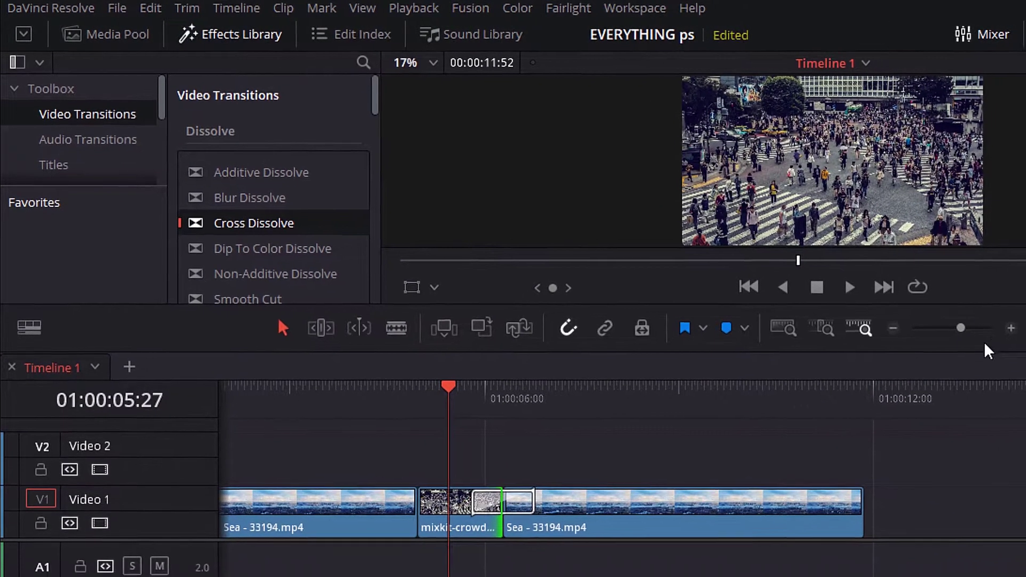
left_click(1023, 334)
left_click(1024, 334)
left_click(473, 392)
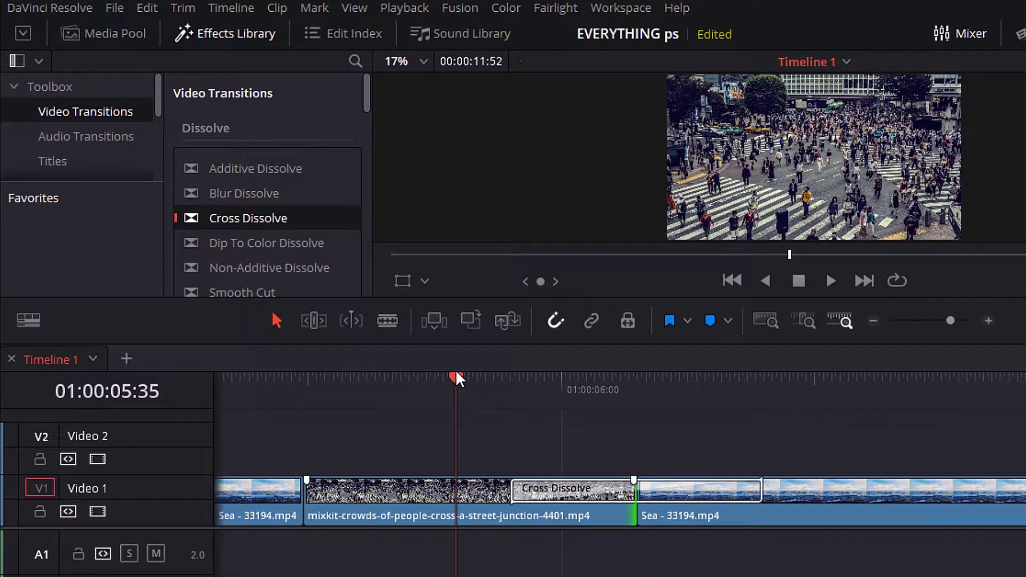
left_click_drag(456, 372, 588, 412)
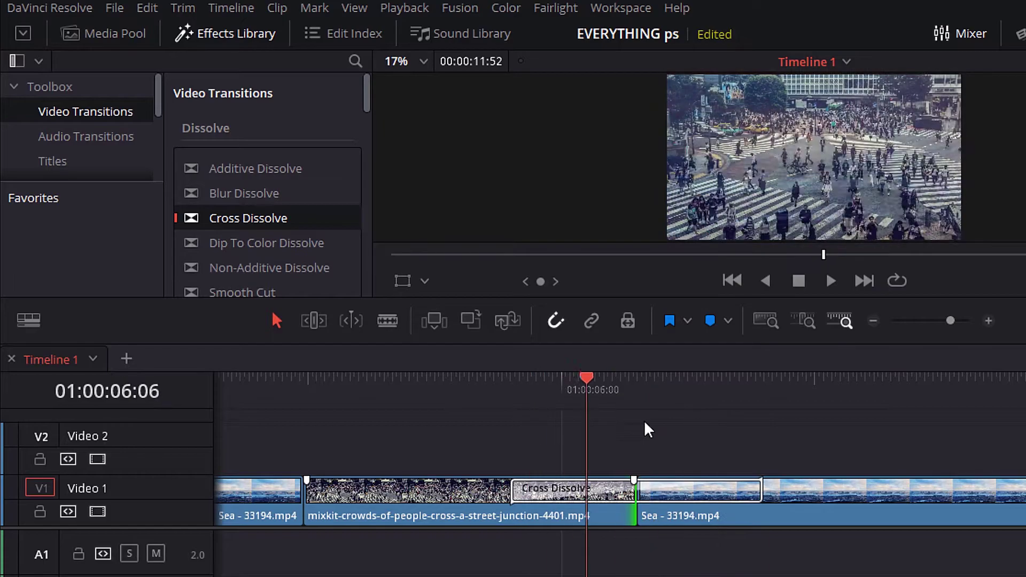
key("space")
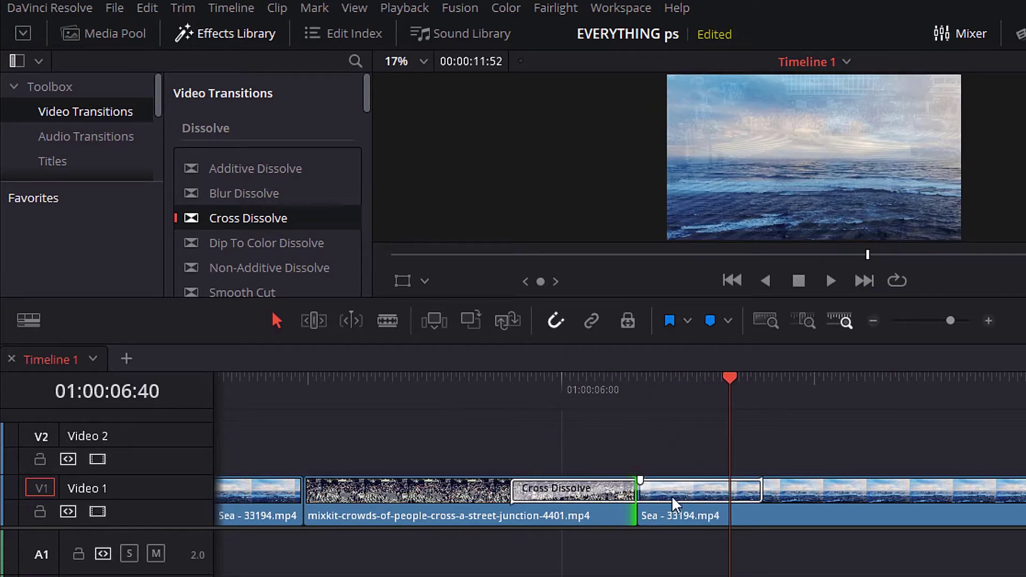
Make the Cross Dissolve 1.8 seconds (106 frames) long, centred on the edit.
left_click(692, 496)
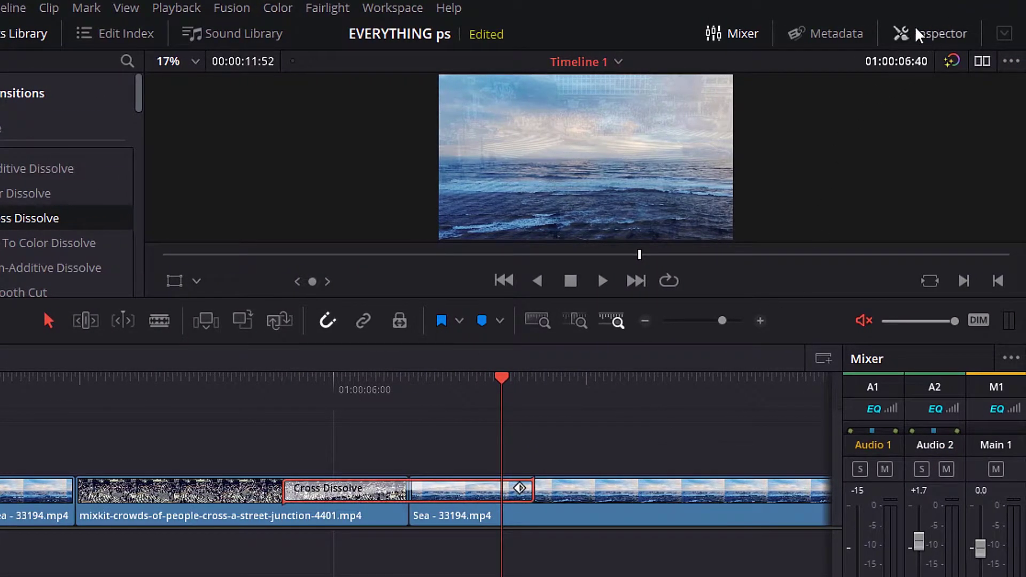
left_click(960, 38)
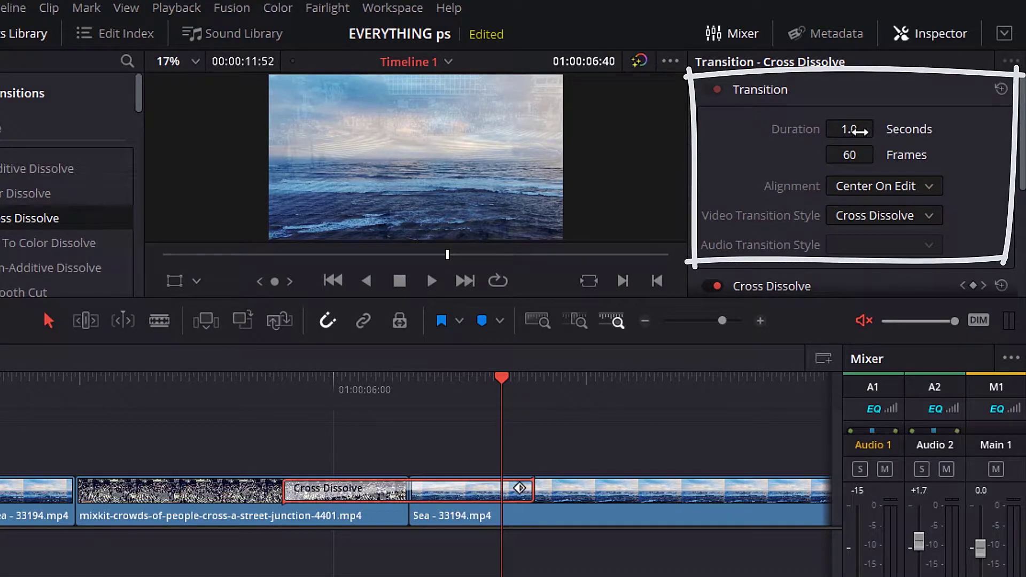
mouse_move(858, 131)
left_mouse_down()
mouse_move(887, 139)
mouse_move(854, 157)
mouse_move(779, 167)
left_mouse_up()
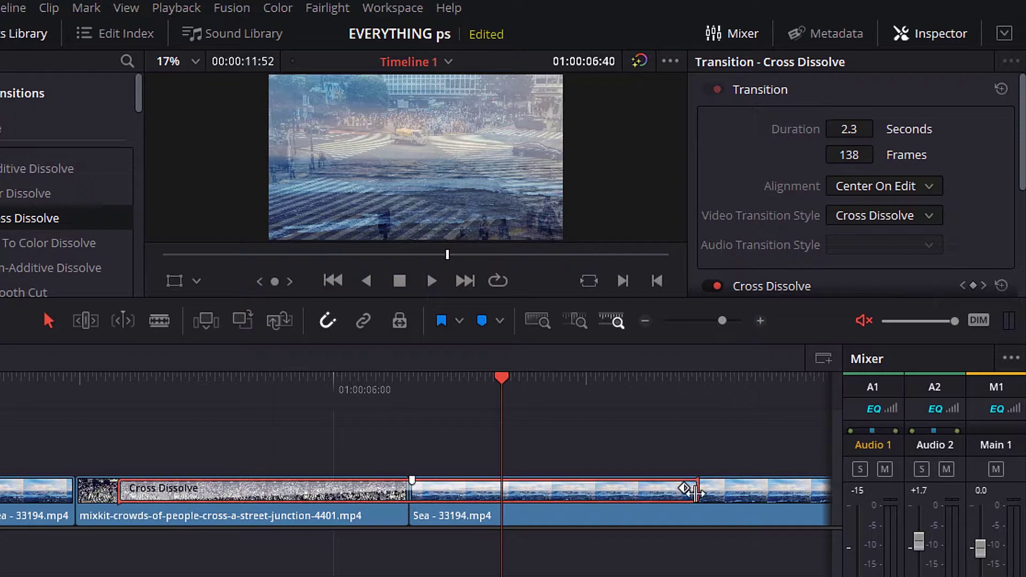
left_click_drag(699, 496, 634, 499)
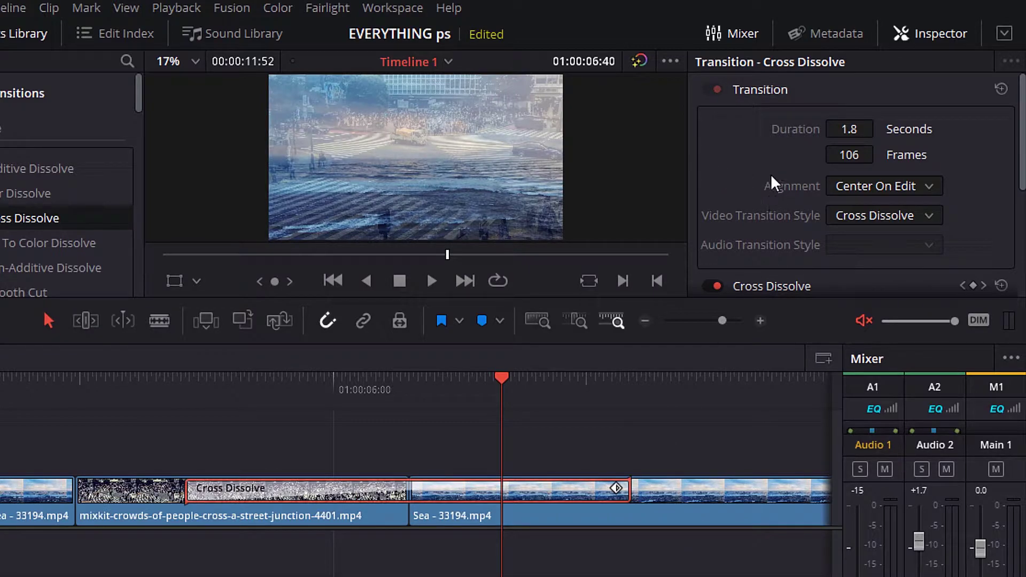
left_click(929, 186)
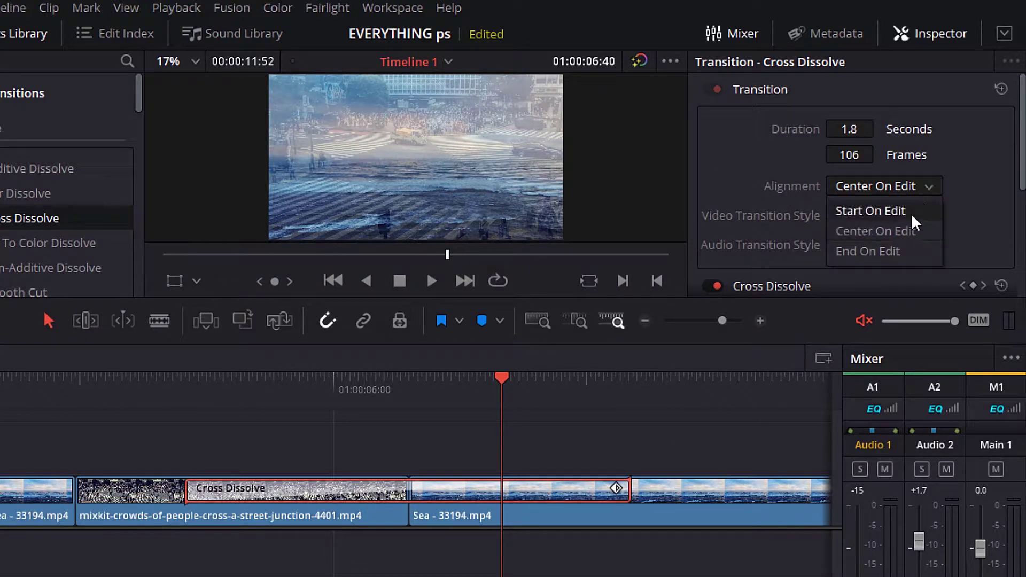
left_click(930, 188)
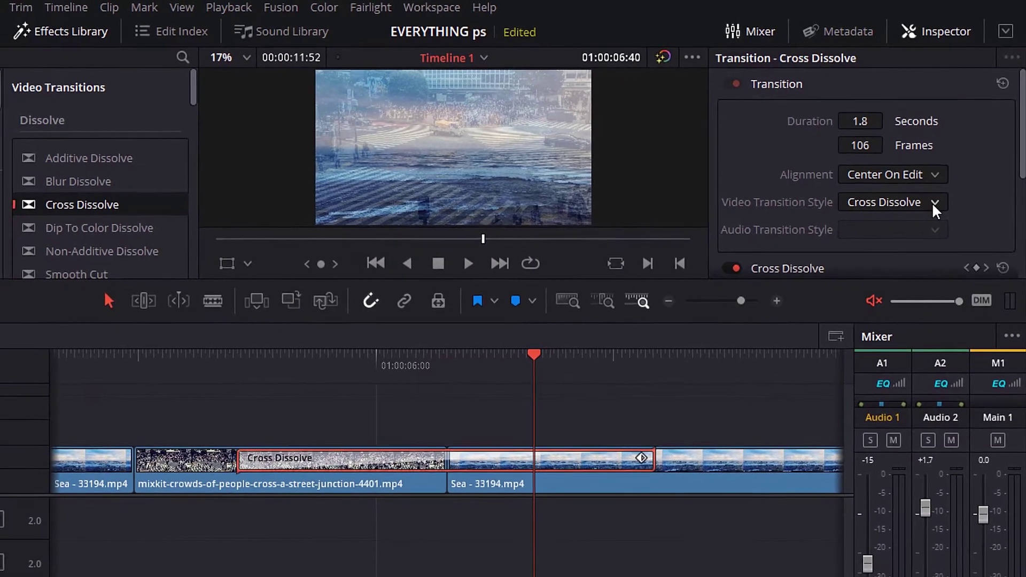
Keep the Cross Dissolve style, scroll the library to Iris and drag Cross Iris toward the Sea clip.
left_click(929, 216)
scroll(905, 263, "down", 6)
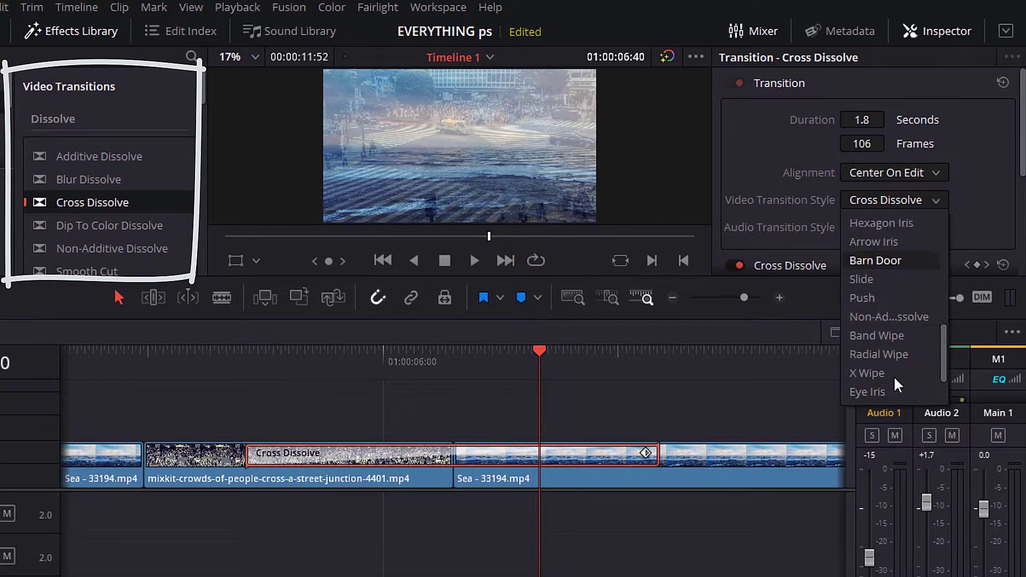
scroll(898, 385, "down", 3)
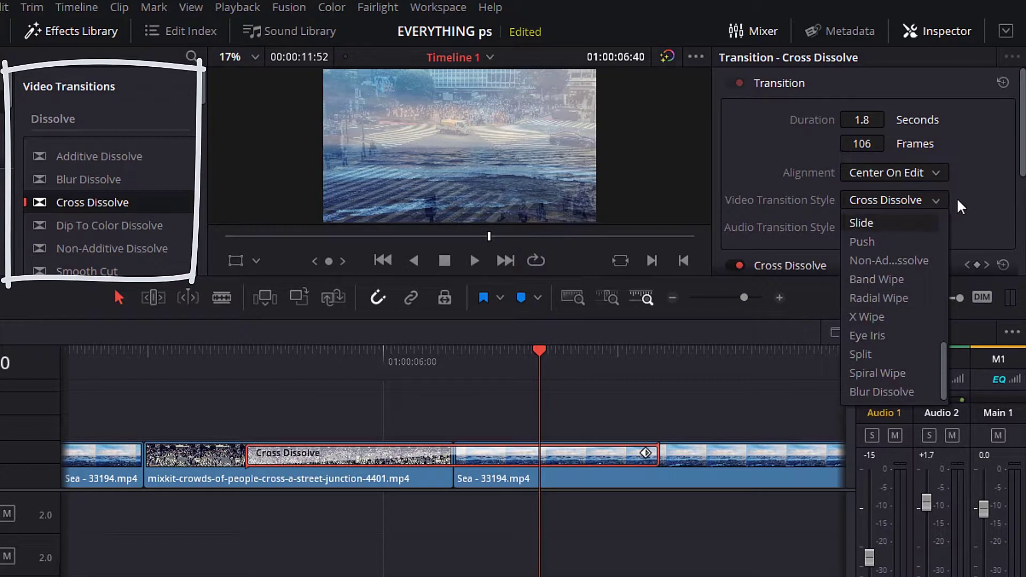
left_click(953, 203)
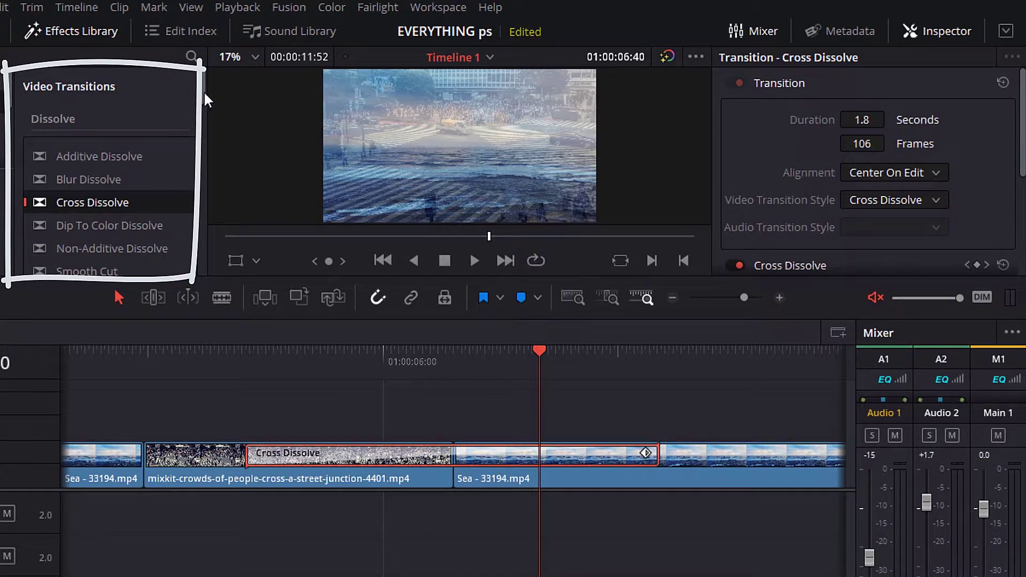
left_click_drag(204, 91, 203, 131)
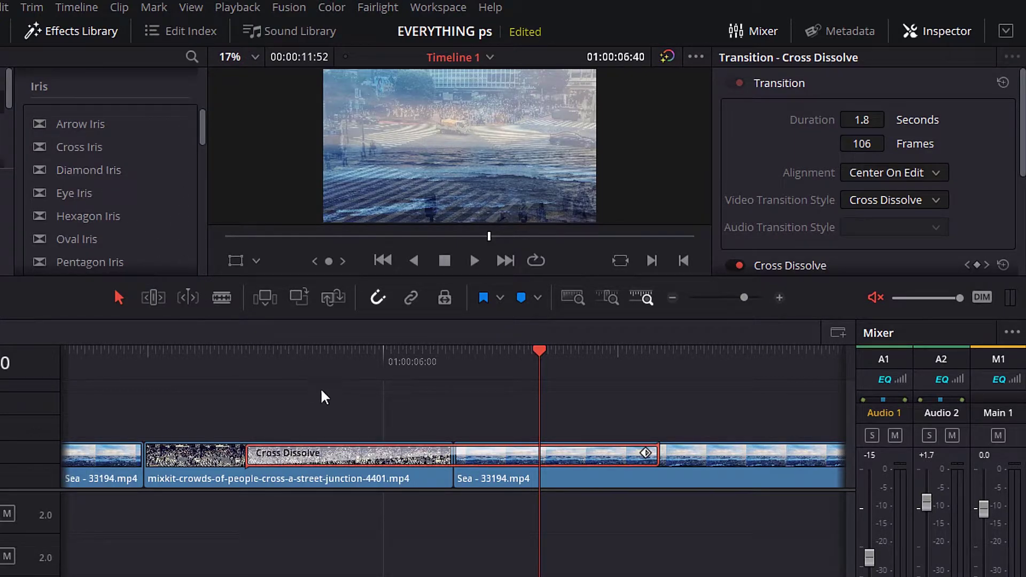
left_click_drag(83, 149, 946, 205)
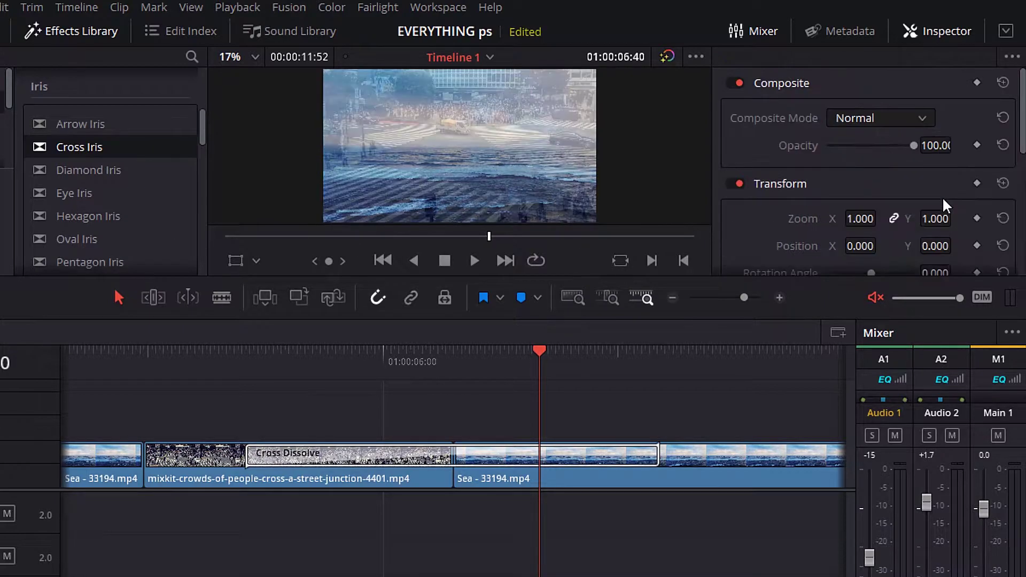
Switch the crowd/Sea transition's style to Heart and scrub back through it.
left_click(530, 458)
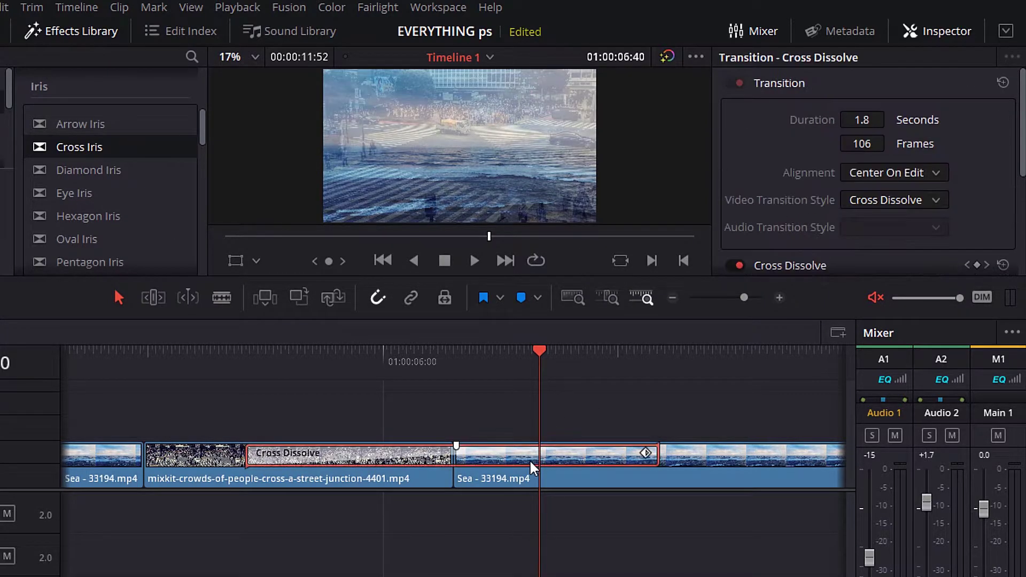
left_click(936, 199)
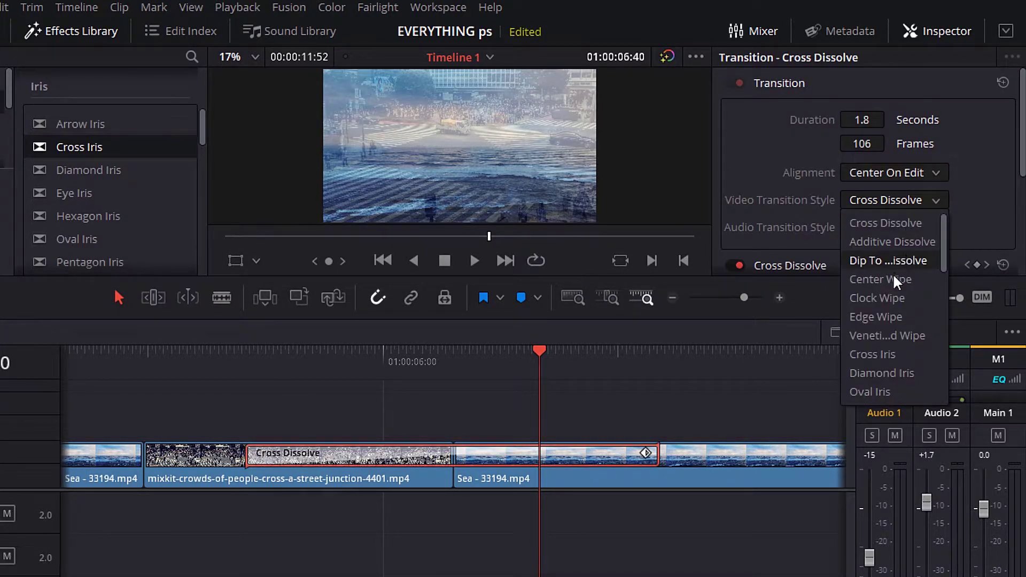
scroll(889, 279, "down", 5)
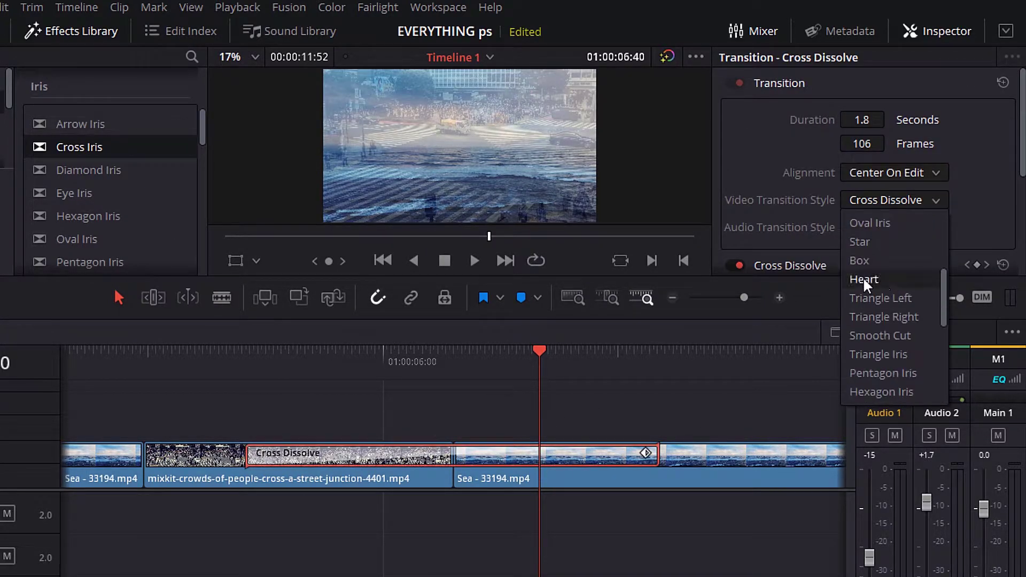
left_click(864, 278)
left_click_drag(552, 374, 453, 422)
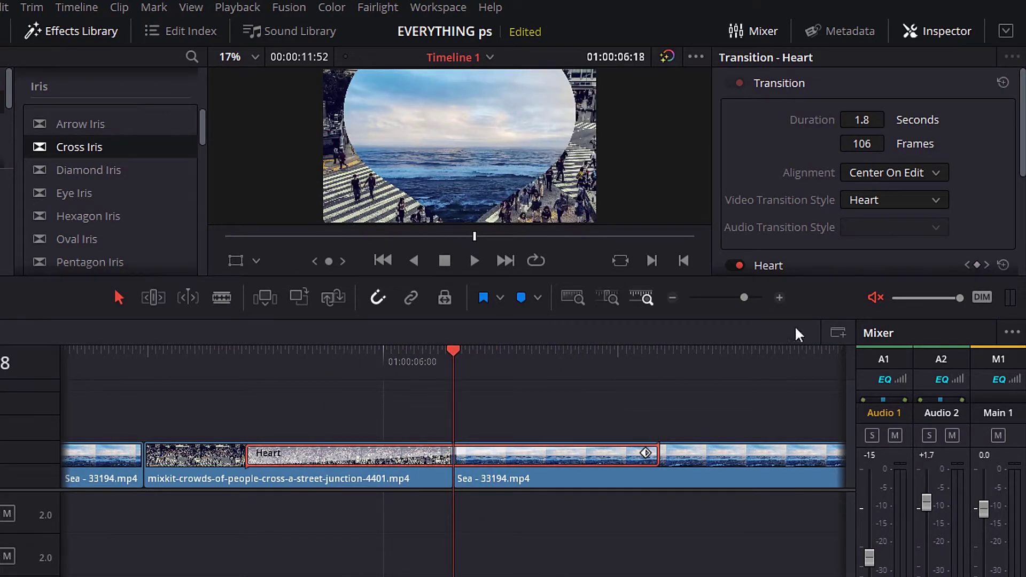
Give the Heart wipe a red border 80.64 wide.
scroll(800, 169, "down", 3)
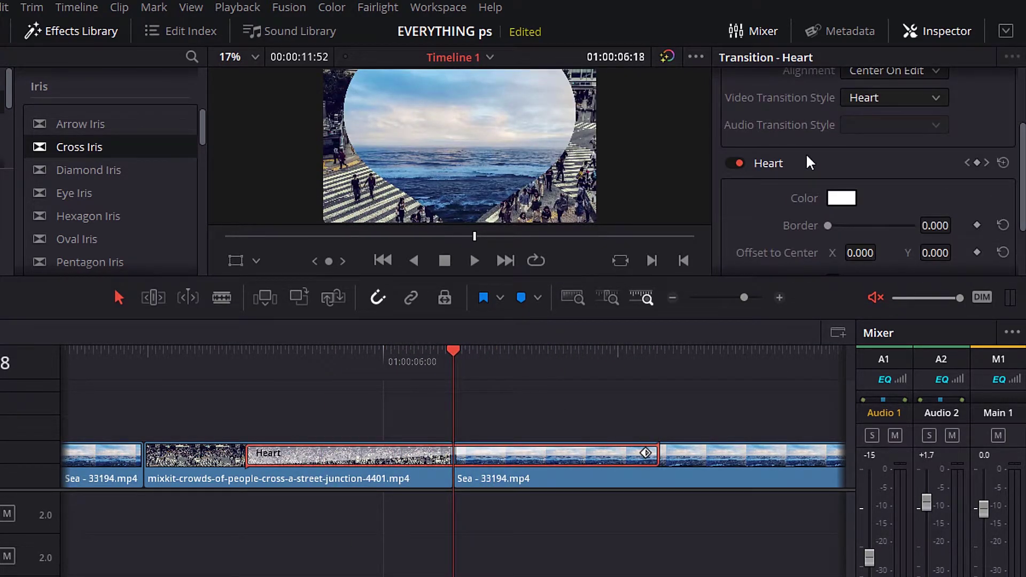
scroll(790, 176, "down", 2)
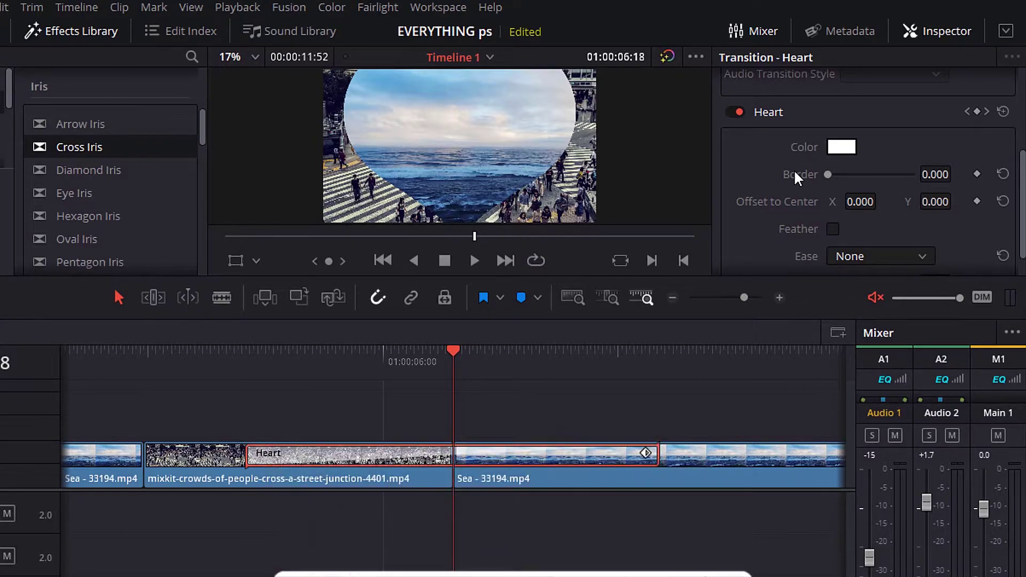
left_click(841, 146)
left_click(252, 187)
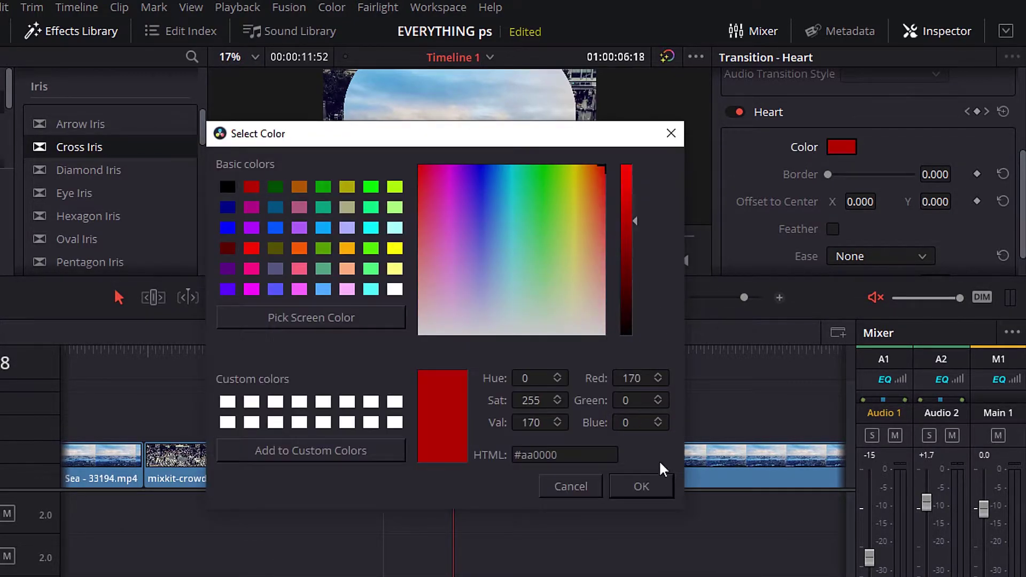
left_click(659, 486)
left_click_drag(828, 174, 842, 176)
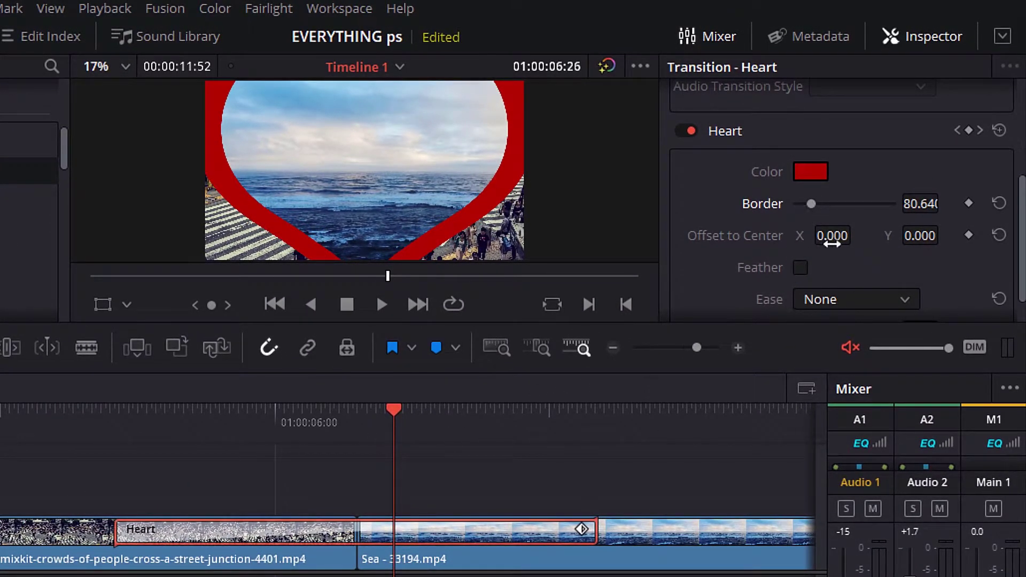
Offset the heart to 8/-38 and turn on Feather.
left_click_drag(832, 243, 903, 236)
left_click_drag(393, 412, 357, 412)
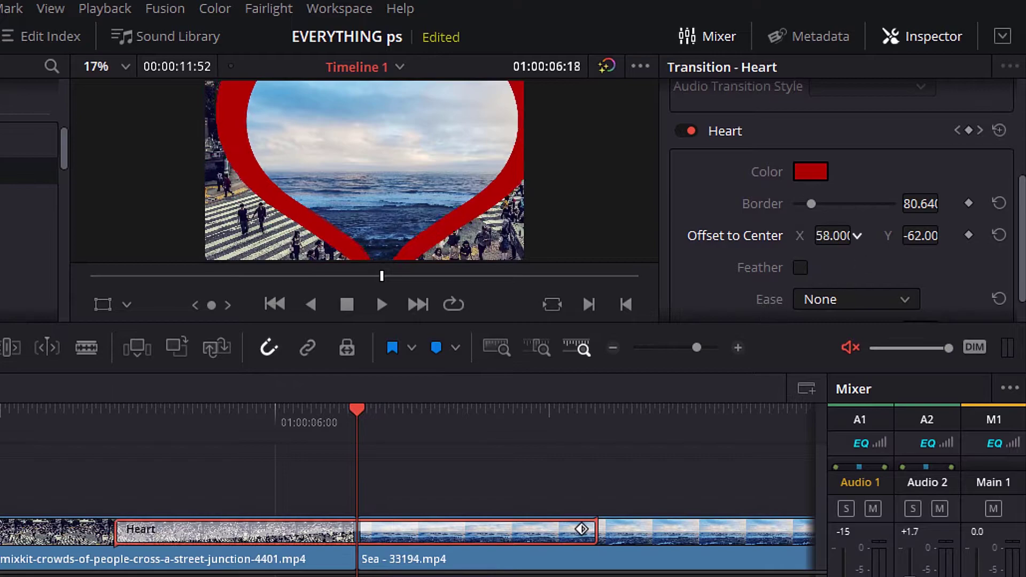
left_click_drag(857, 236, 833, 238)
left_click(801, 268)
Set the Transition Curve to Custom at 0.550 and scrub to preview the heart wipe.
scroll(803, 270, "down", 1)
left_click(828, 263)
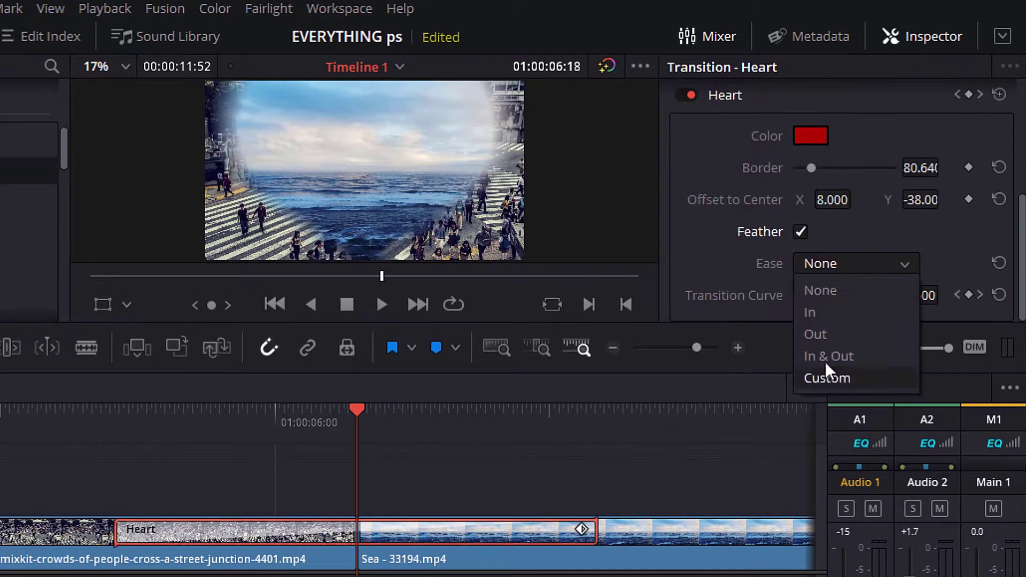
left_click(845, 300)
left_click_drag(845, 299, 829, 297)
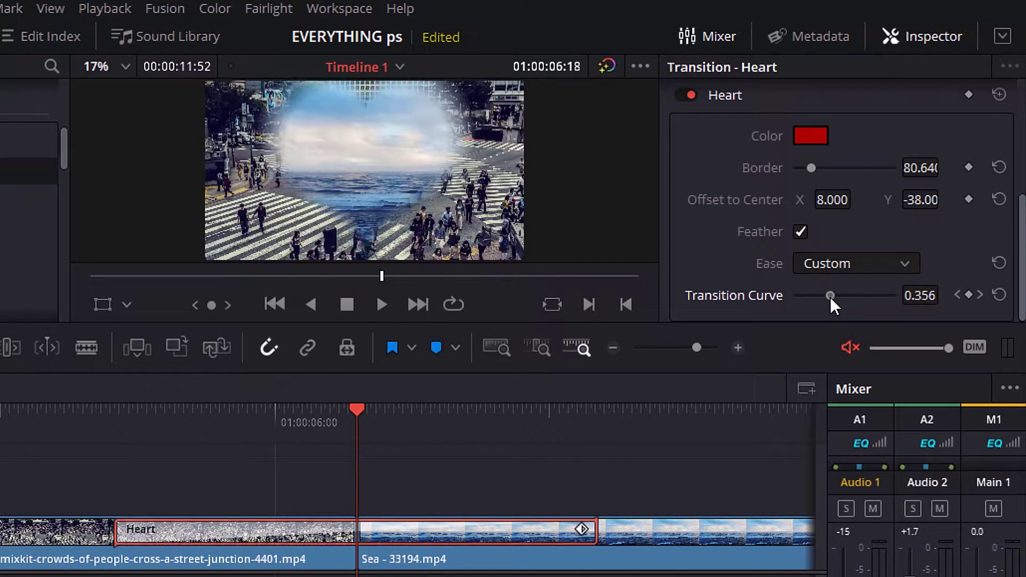
left_click_drag(142, 437, 431, 454)
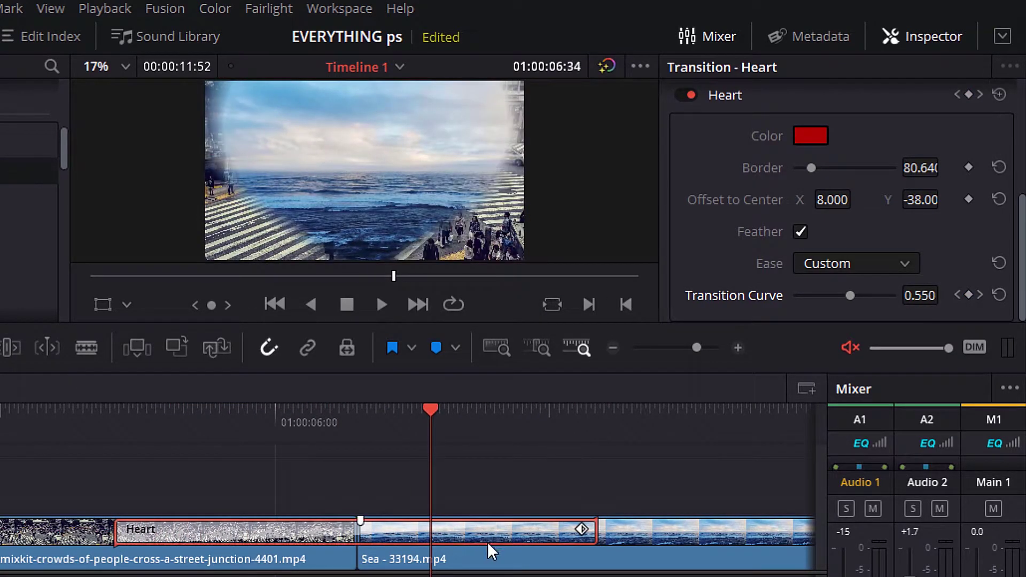
Delete the Heart transition and drag a fade-in onto the second Sea clip.
key("Delete")
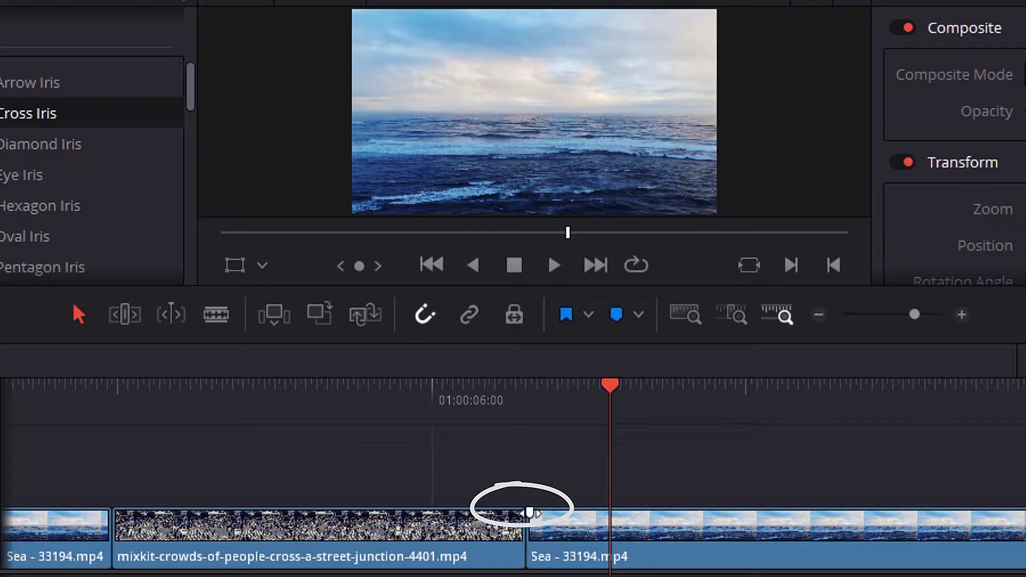
left_click_drag(529, 513, 531, 513)
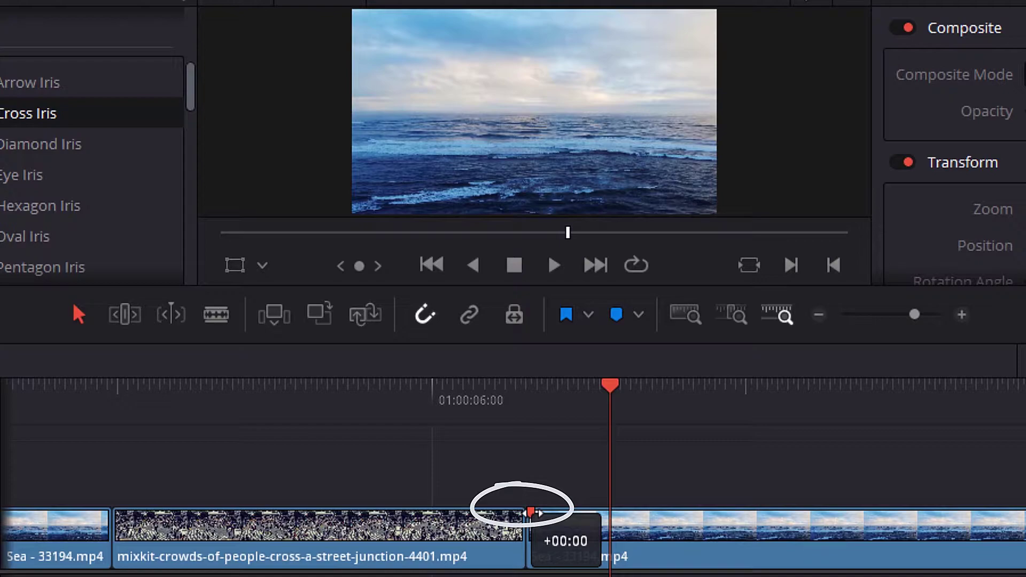
left_click_drag(532, 514, 951, 519)
left_click_drag(610, 388, 815, 422)
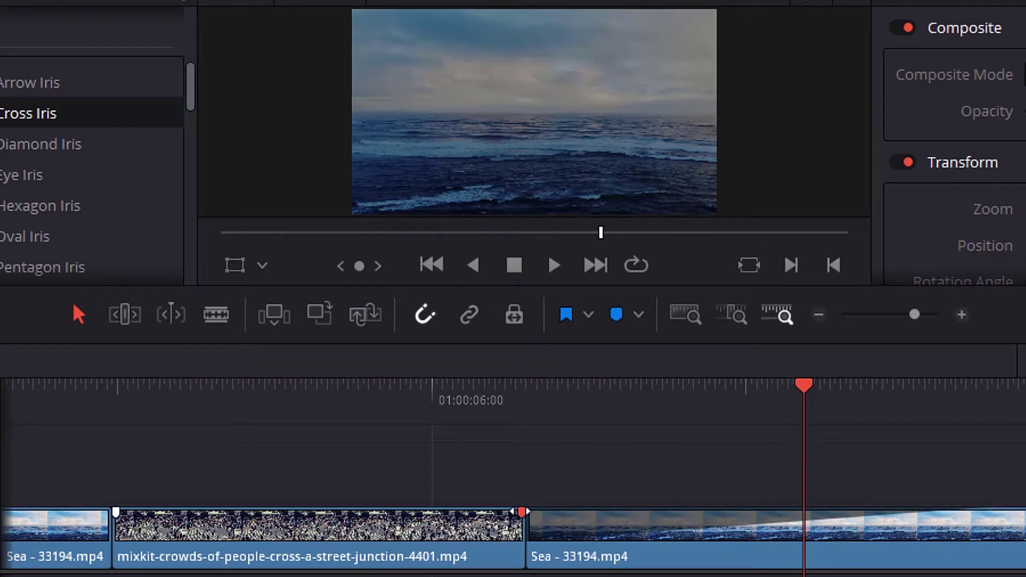
Fade out the end of the crowd clip, preview the fades, and select the Sea clip.
left_click_drag(518, 511, 211, 516)
left_click(604, 398)
left_click_drag(584, 434, 613, 467)
left_click(694, 564)
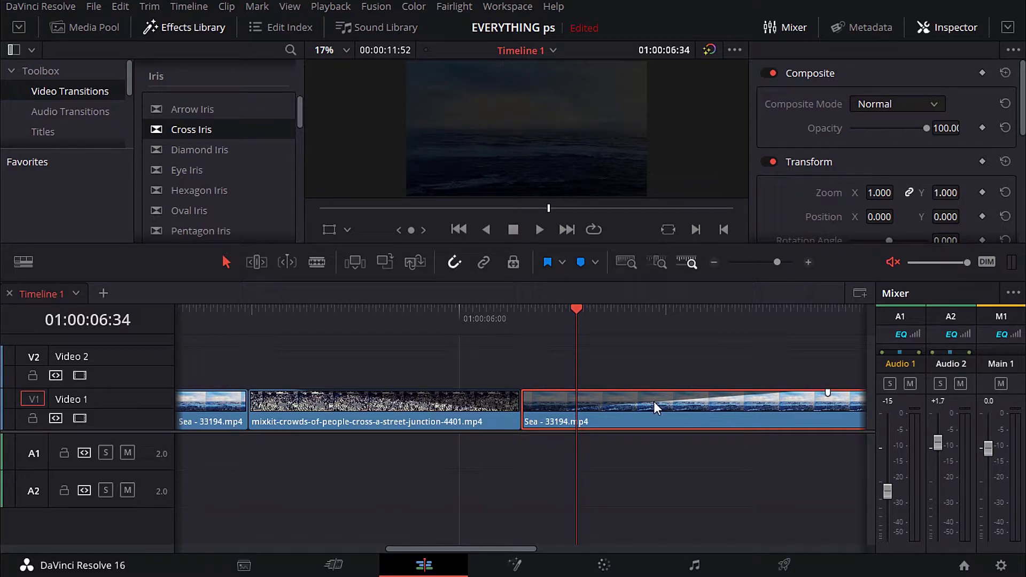
Delete both Sea clips, leaving only the crowd clip on the timeline.
key("Delete")
left_click(213, 416)
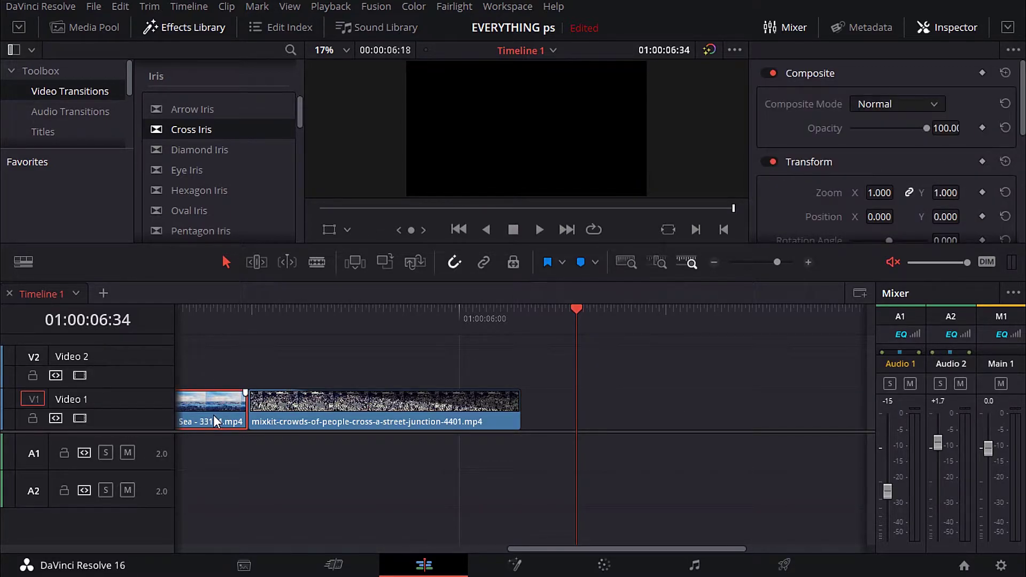
key("Delete")
left_click(414, 310)
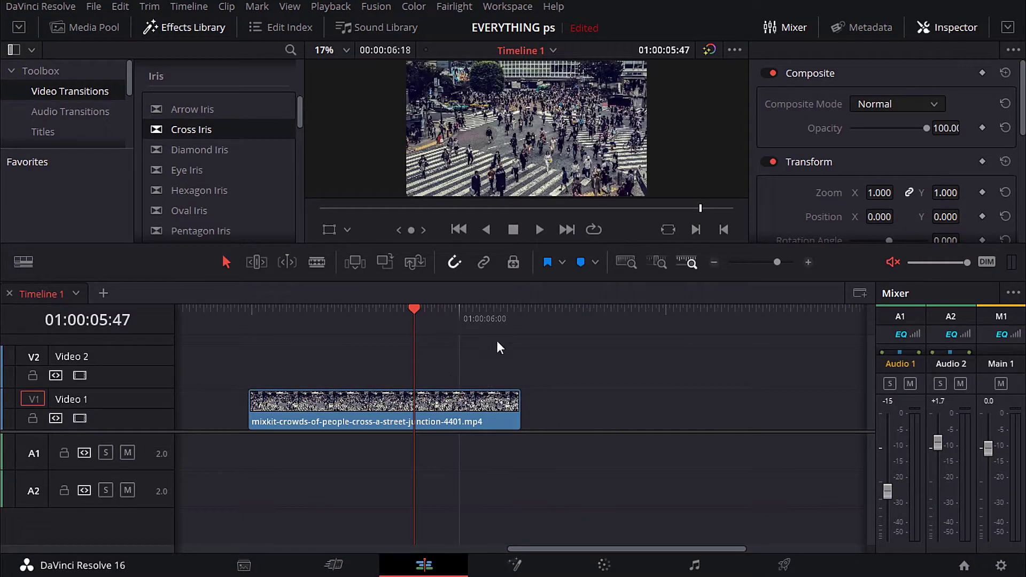
scroll(957, 156, "down", 3)
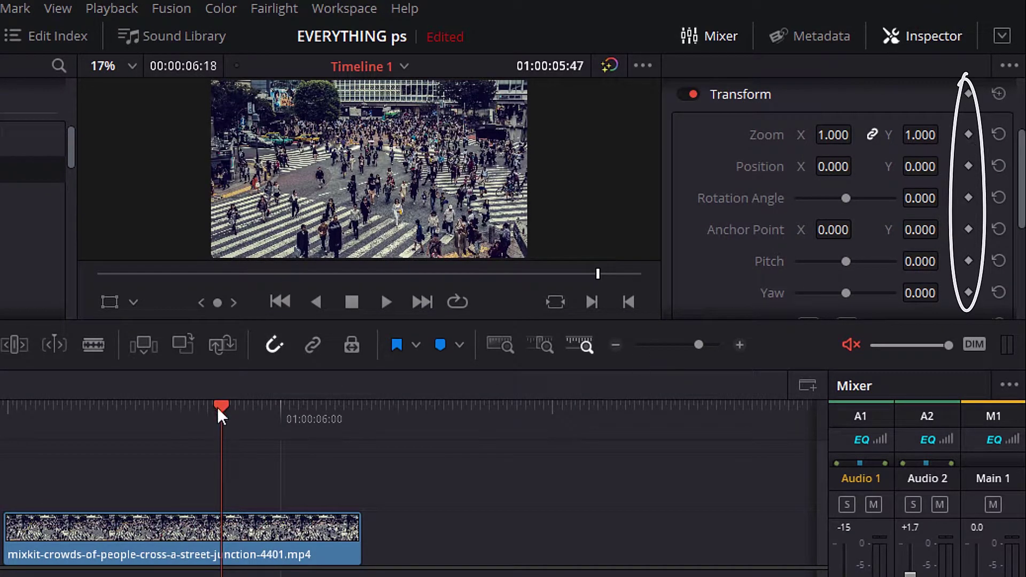
left_click_drag(217, 406, 47, 426)
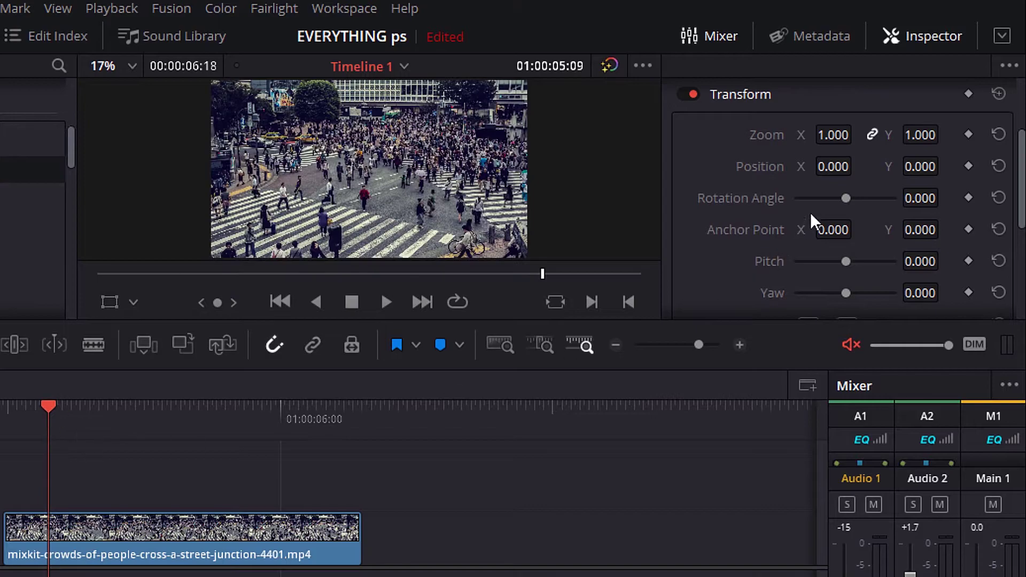
Keyframe Position at the clip start, then set Position X to about 2011 at a later frame.
key("Home")
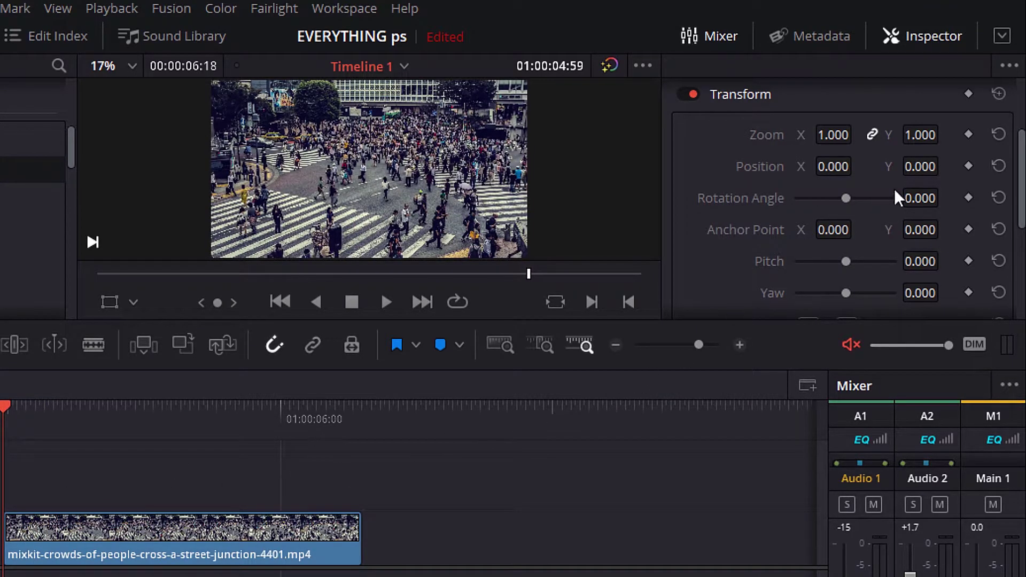
left_click(968, 167)
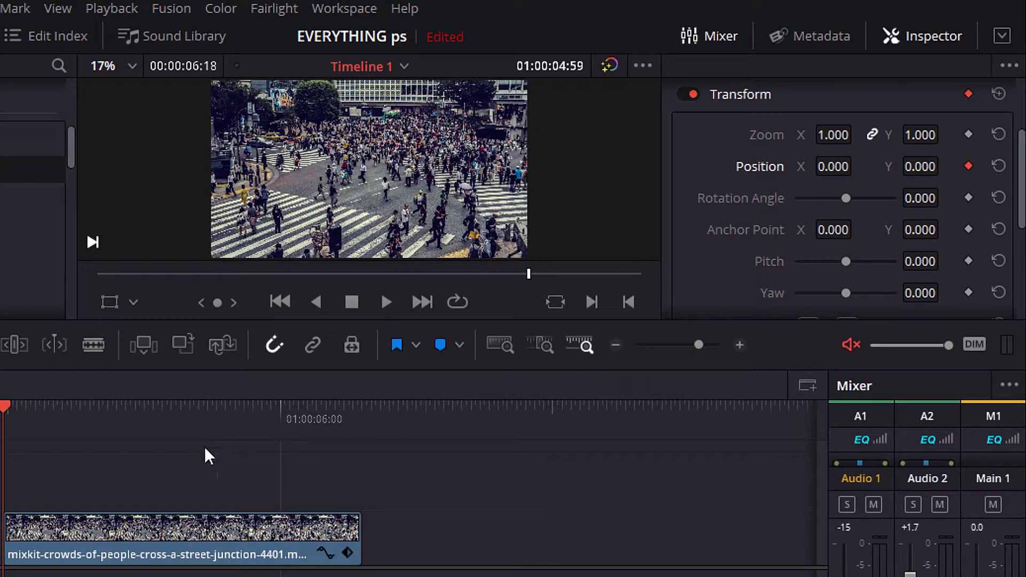
left_click_drag(3, 412, 180, 411)
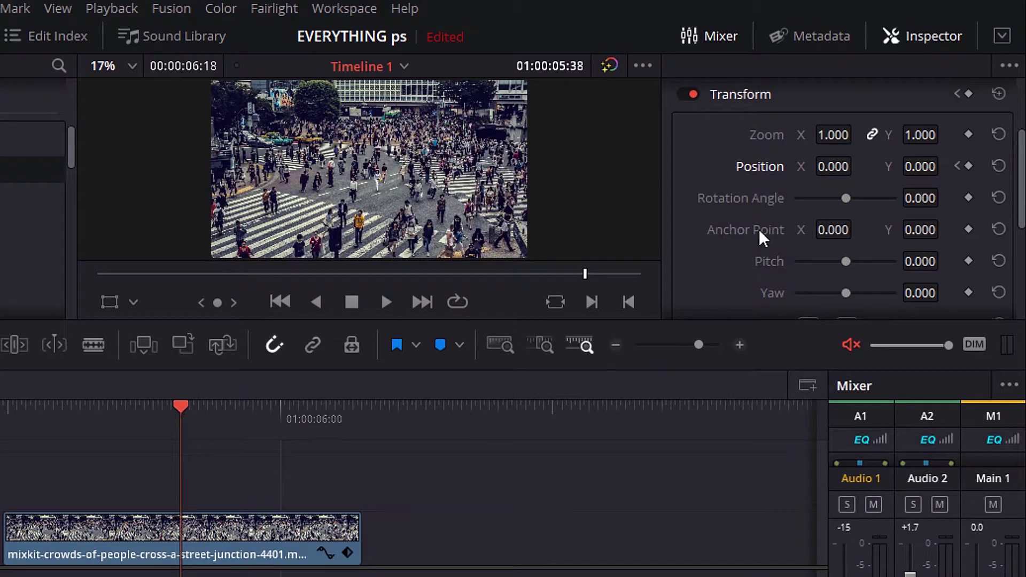
left_click_drag(858, 165, 857, 165)
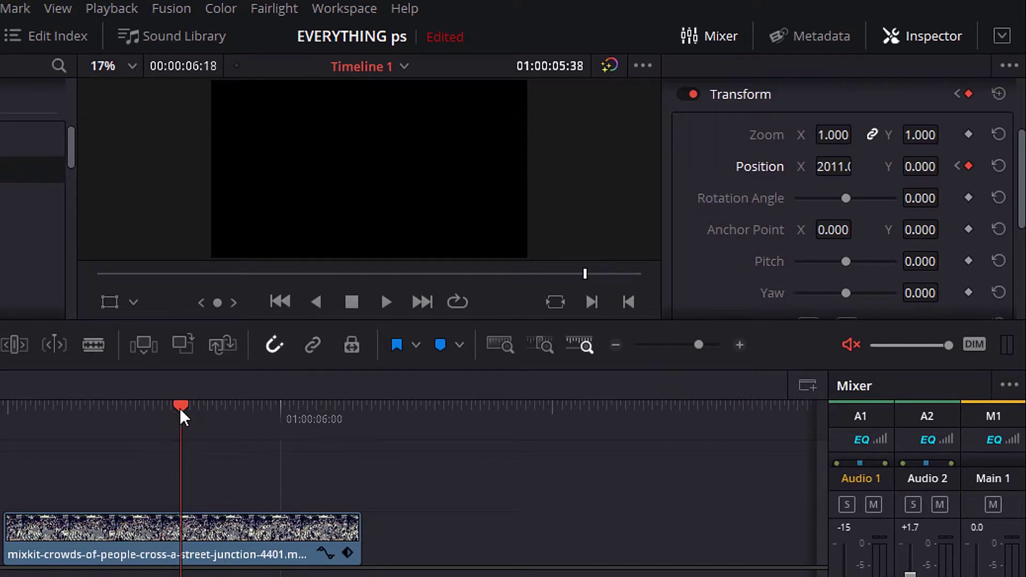
left_click_drag(175, 408, 80, 420)
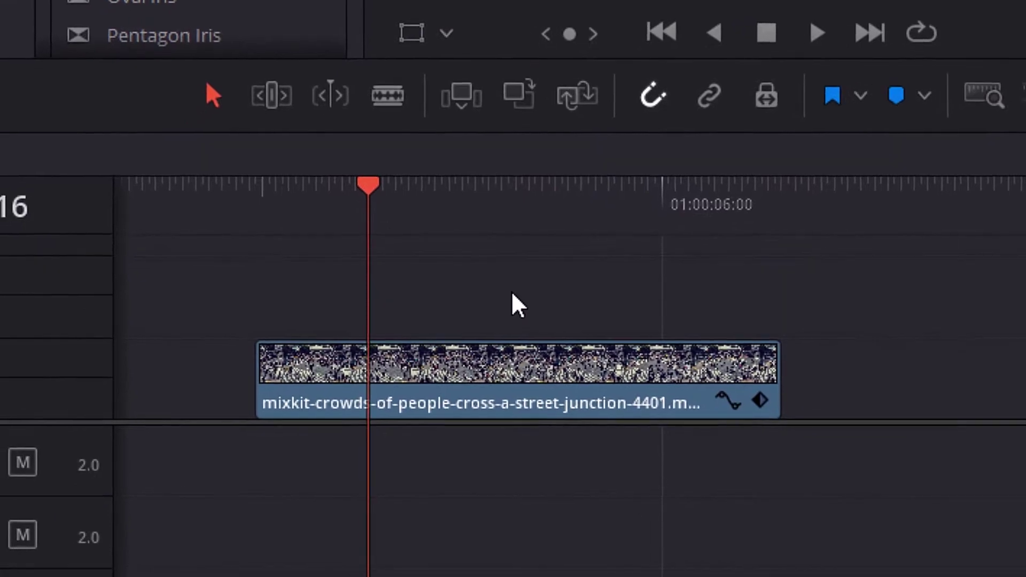
Show the crowd clip's keyframe track, drag the second Position keyframe earlier and play back.
left_click(767, 405)
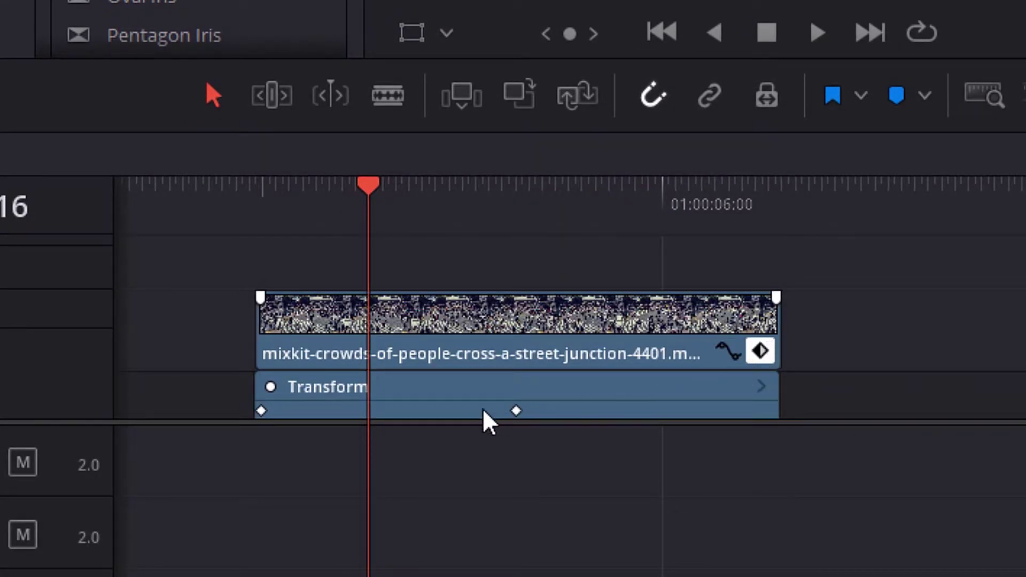
left_click(260, 410)
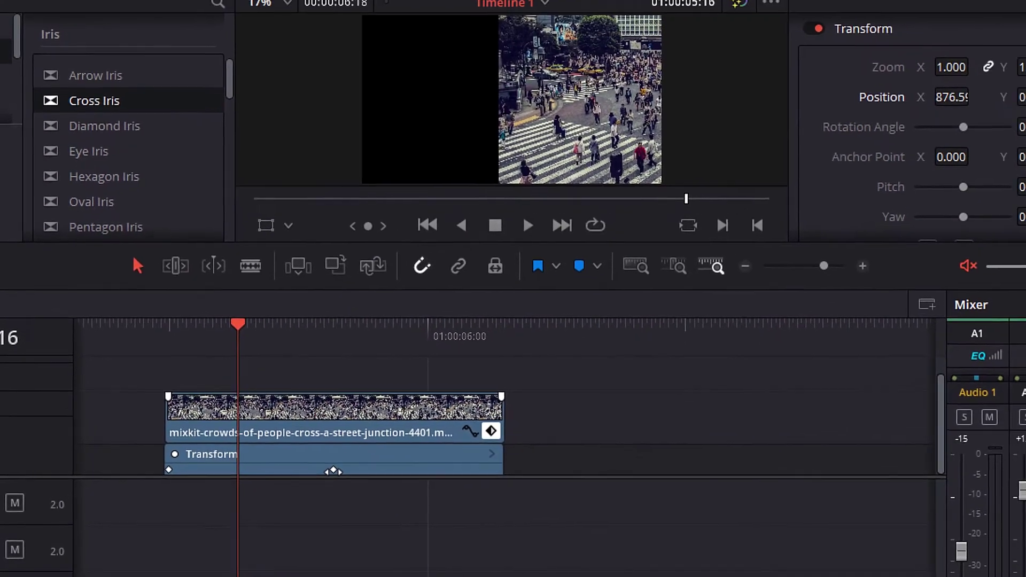
left_click_drag(515, 411, 371, 416)
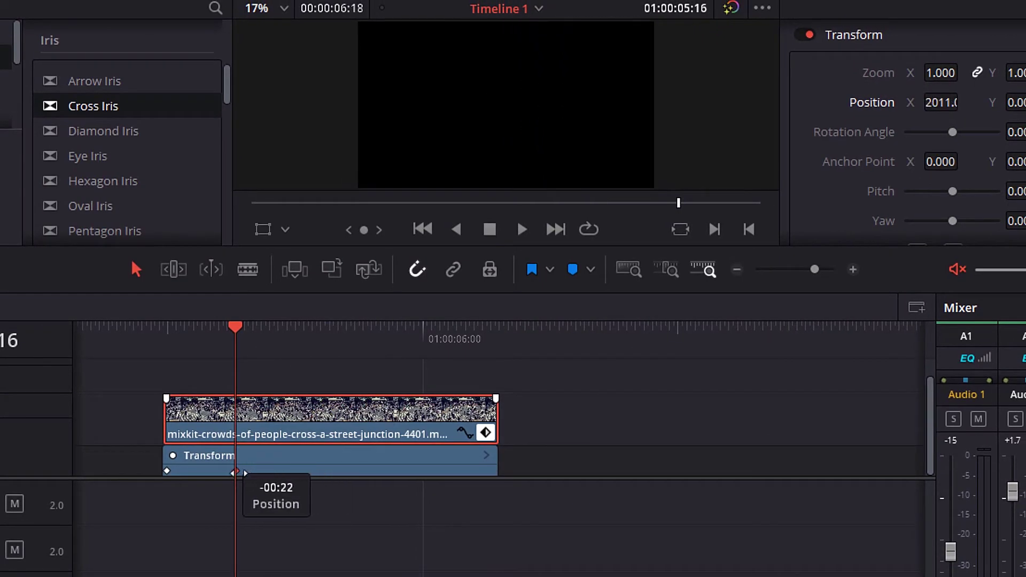
left_click_drag(240, 473, 220, 474)
left_click_drag(240, 336, 156, 351)
key("space")
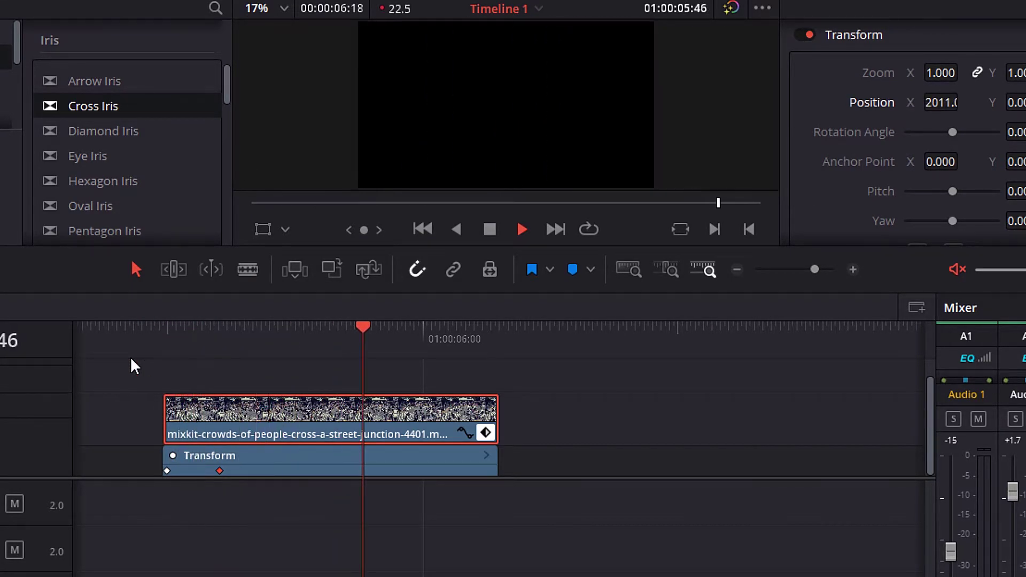
Move the second Position keyframe later and replay the slide to check its timing.
left_click_drag(413, 332, 165, 351)
left_click_drag(219, 469, 444, 470)
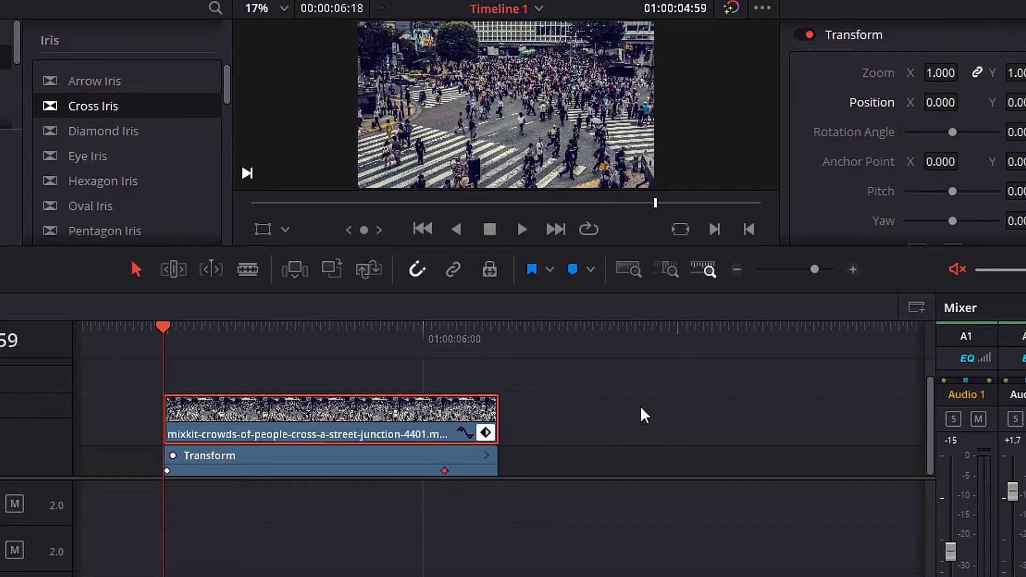
key("space")
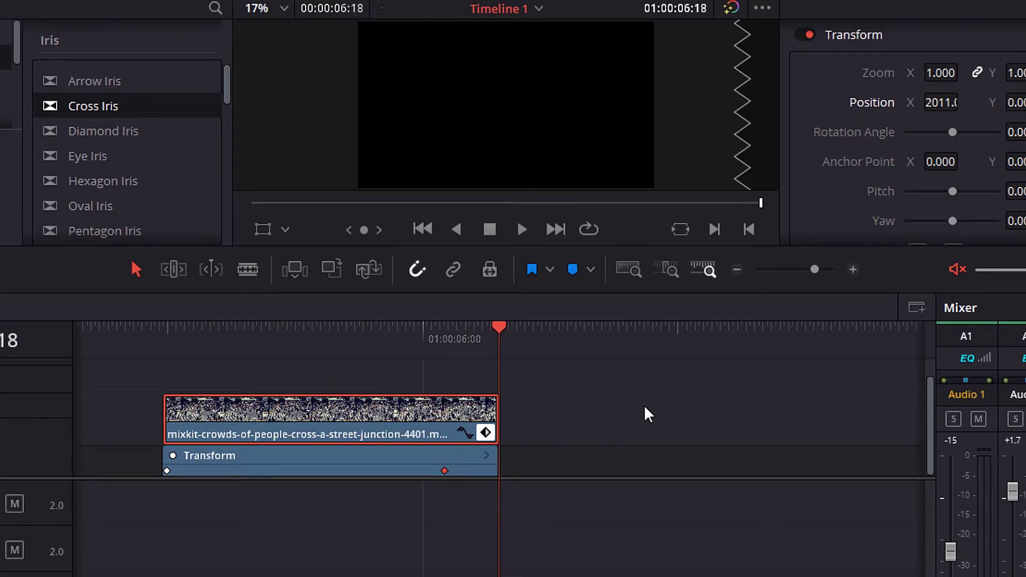
left_click_drag(499, 326, 163, 374)
key("space")
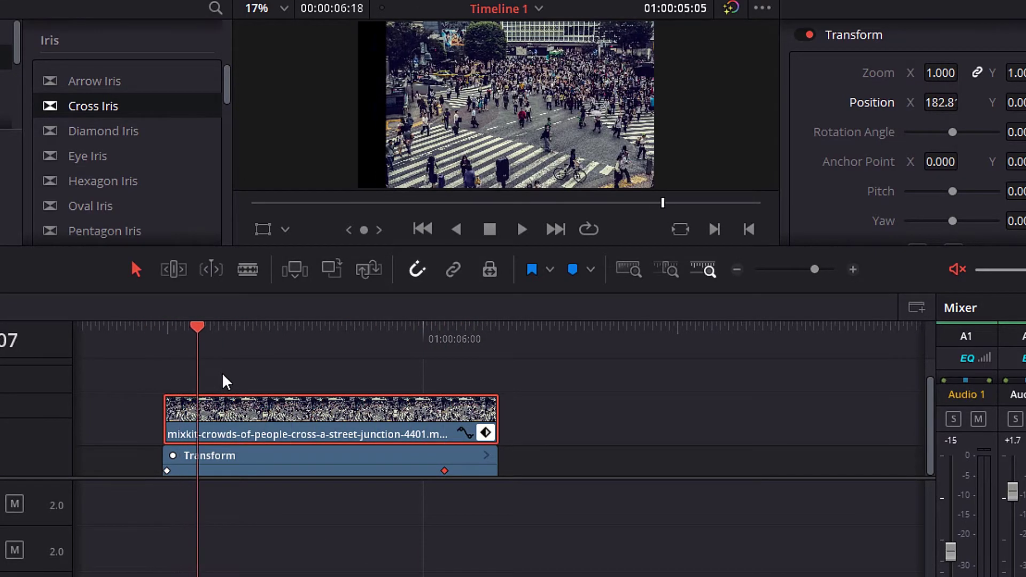
key("space")
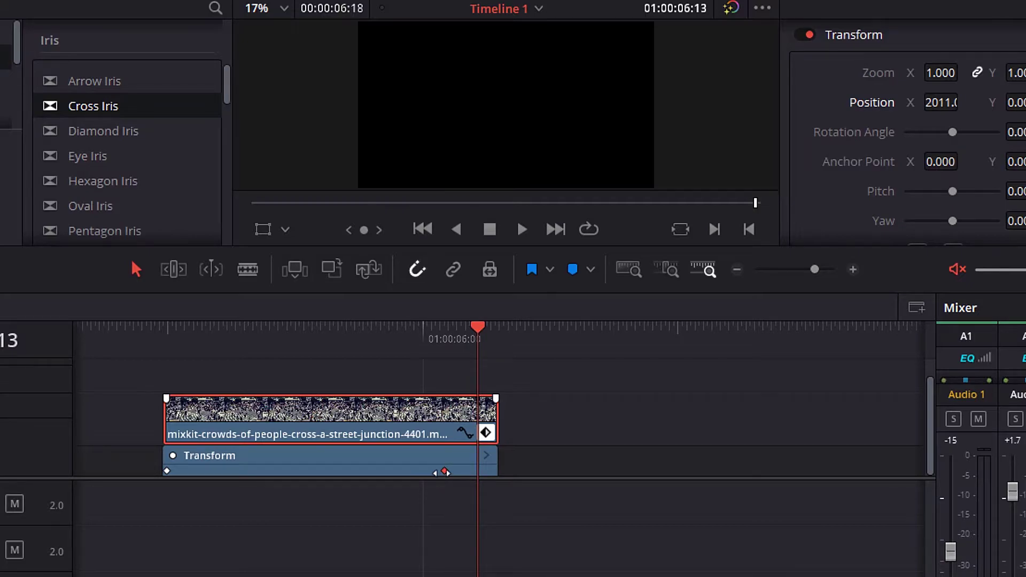
Settle the second Position keyframe at 01:00:05:17.
left_click_drag(438, 474, 341, 474)
left_click_drag(481, 332, 243, 366)
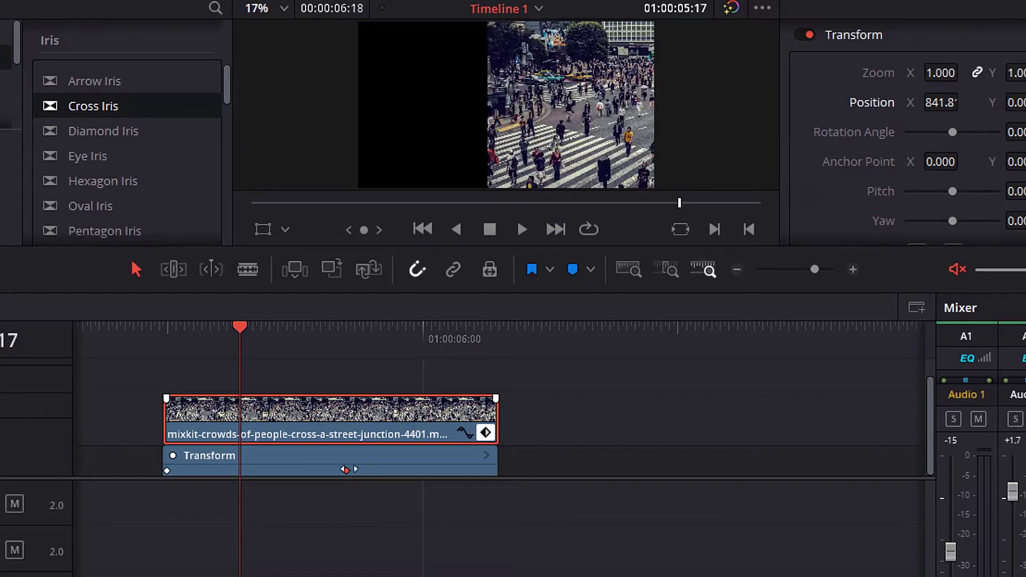
left_click_drag(344, 471, 242, 471)
left_click(852, 270)
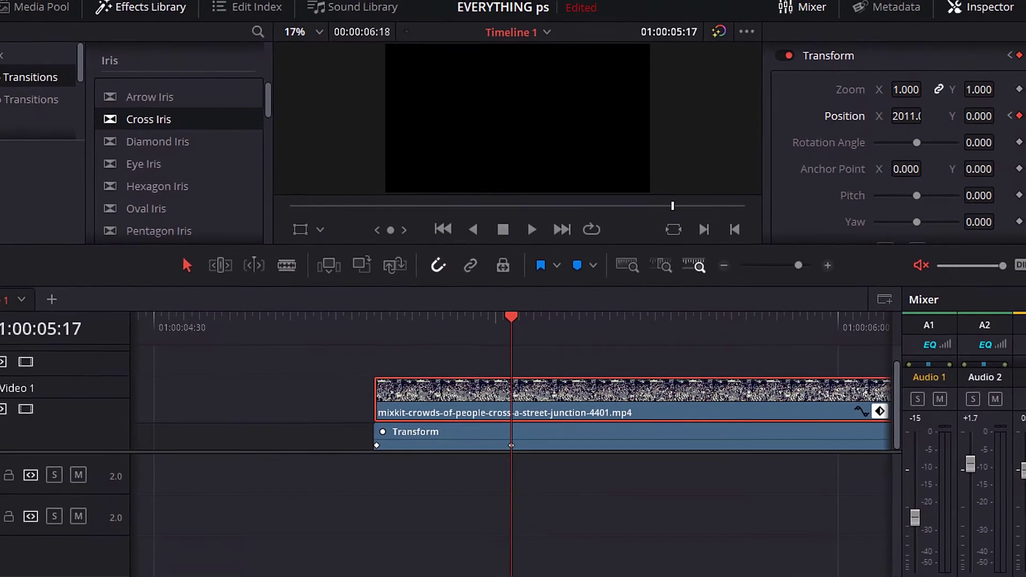
Show the clip's Position X curve in an enlarged editor and lower its second keyframe to 1601.4.
left_click_drag(692, 549, 707, 549)
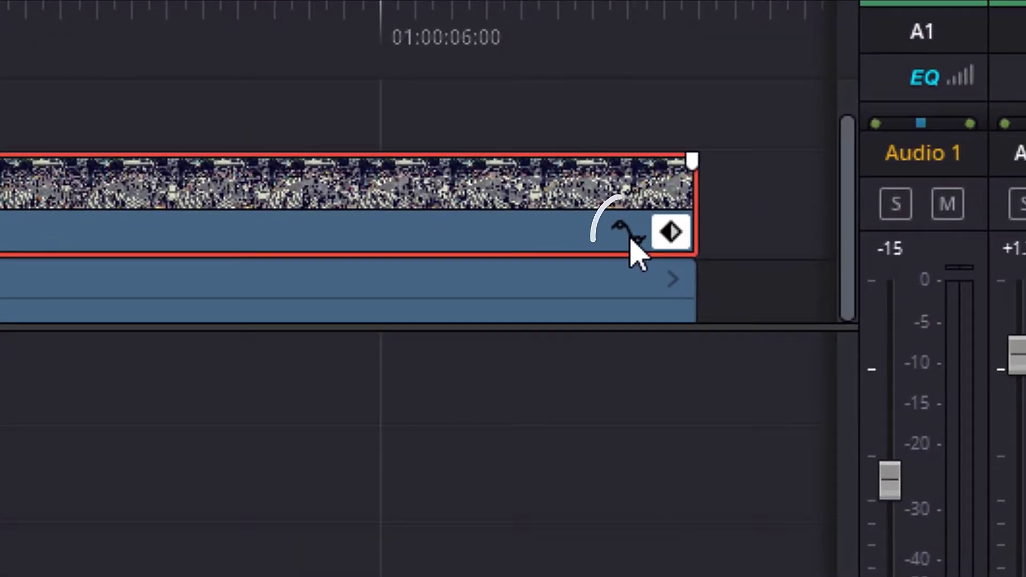
left_click(631, 239)
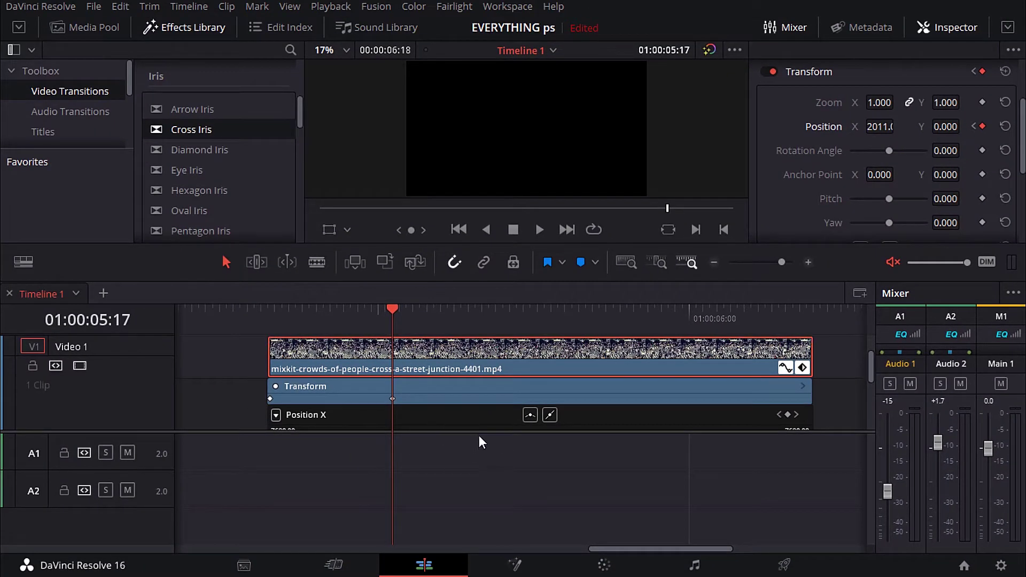
left_click_drag(480, 432, 479, 514)
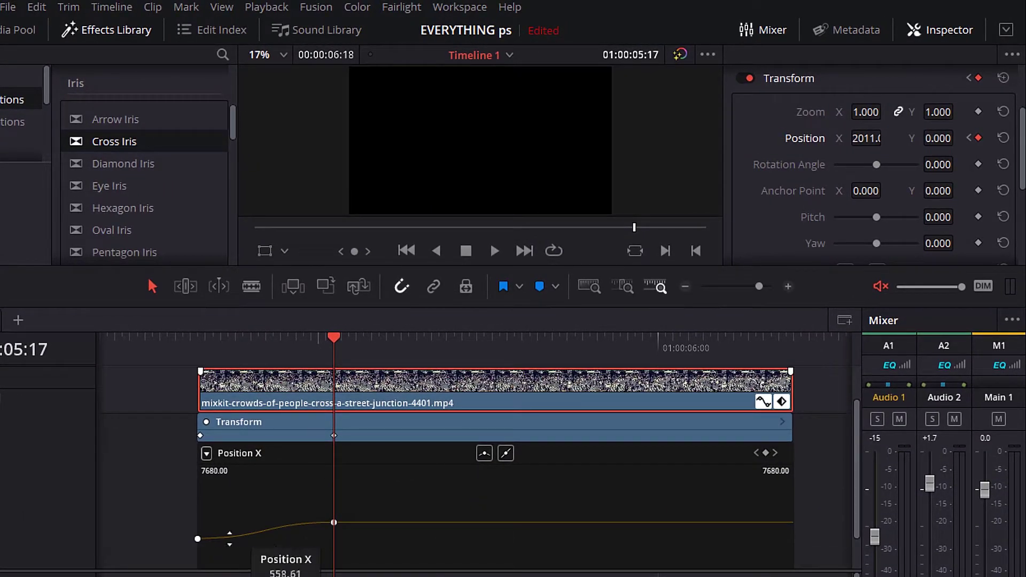
mouse_move(334, 523)
mouse_move(334, 523)
left_mouse_down()
mouse_move(305, 524)
mouse_move(346, 526)
mouse_move(327, 527)
left_mouse_up()
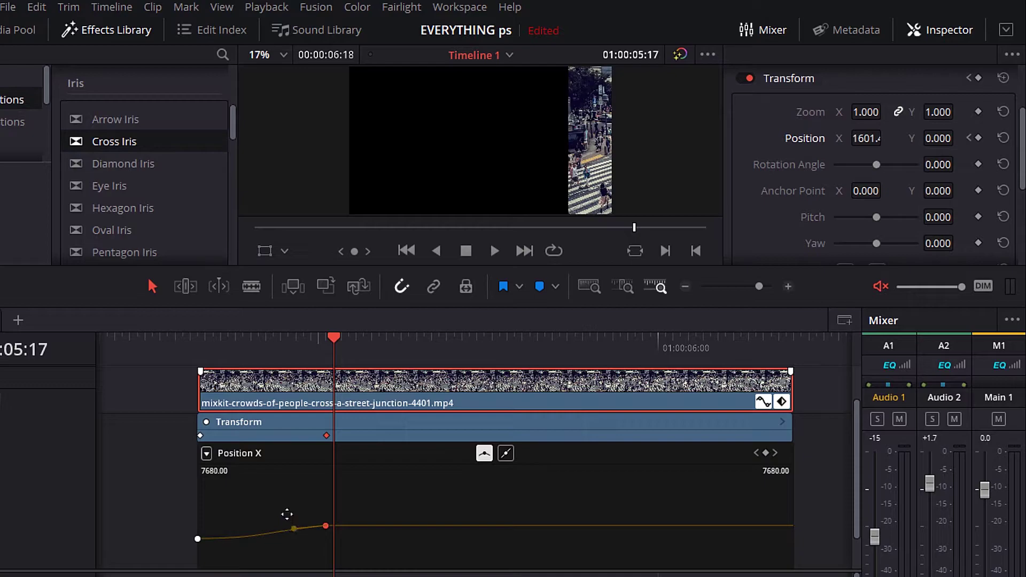
Reshape the keyframe's bezier handle so the motion dips slightly before rising, previewing playback.
left_click_drag(293, 528, 301, 476)
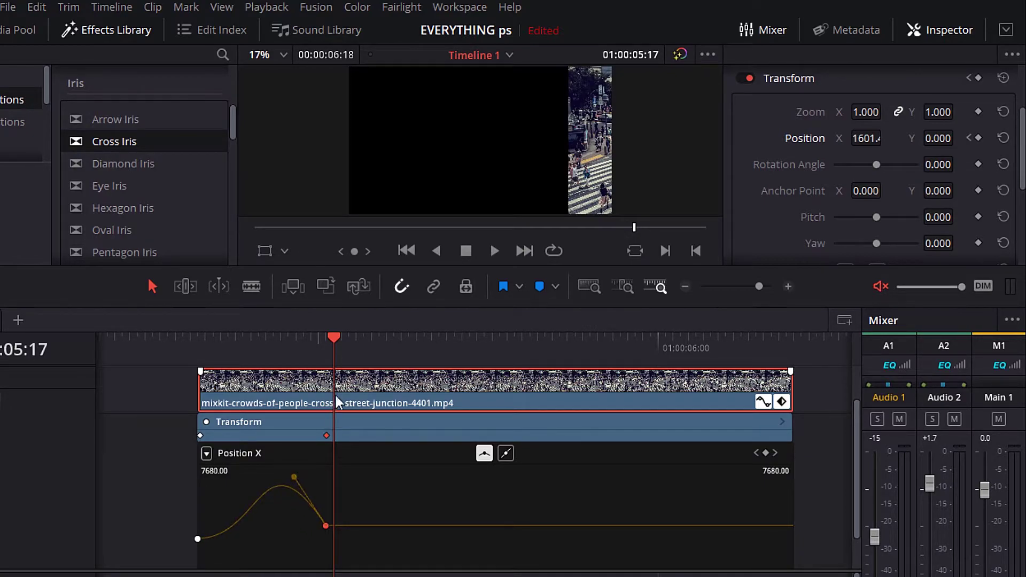
left_click_drag(338, 340, 198, 356)
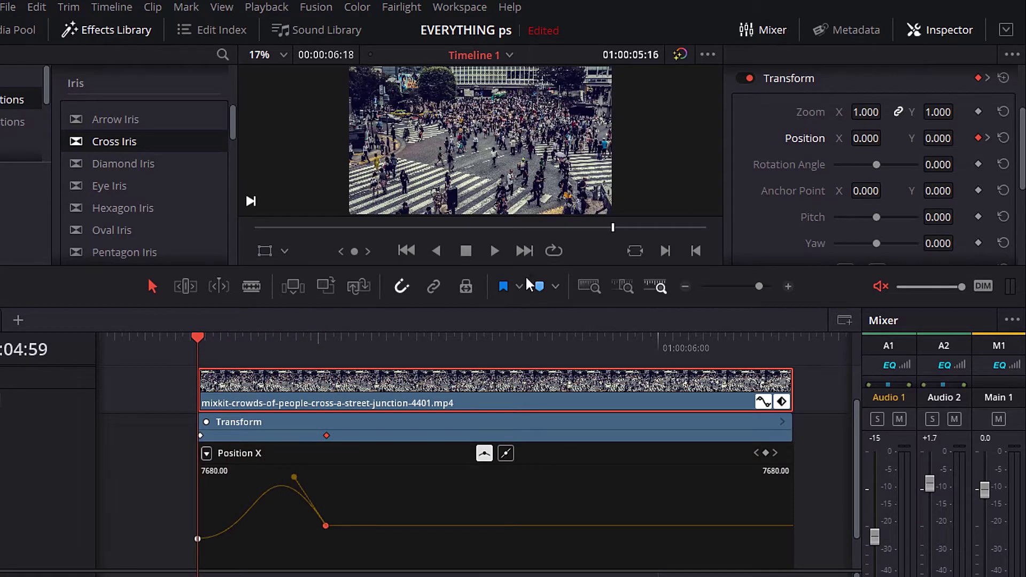
left_click(492, 250)
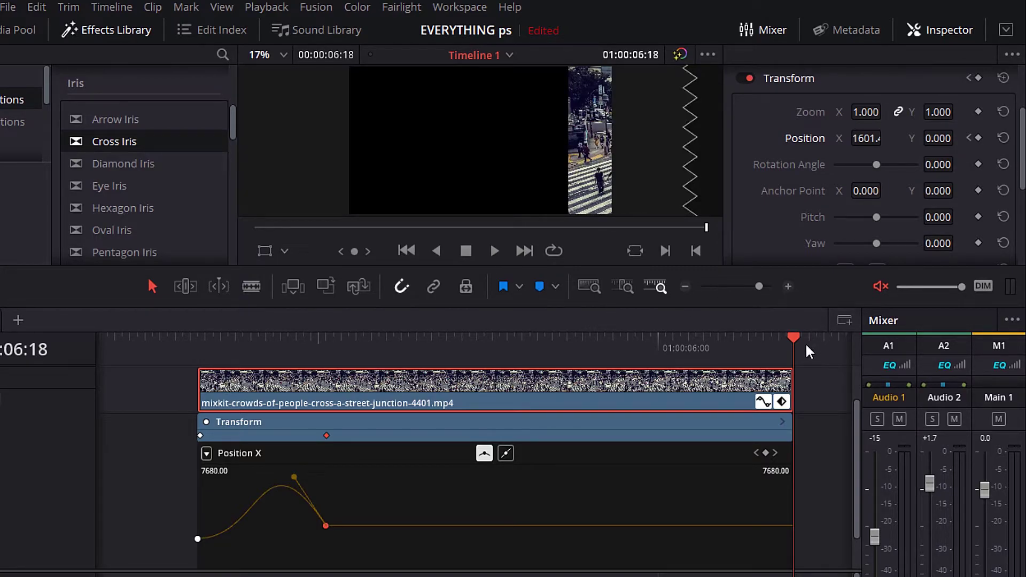
left_click_drag(806, 350, 258, 431)
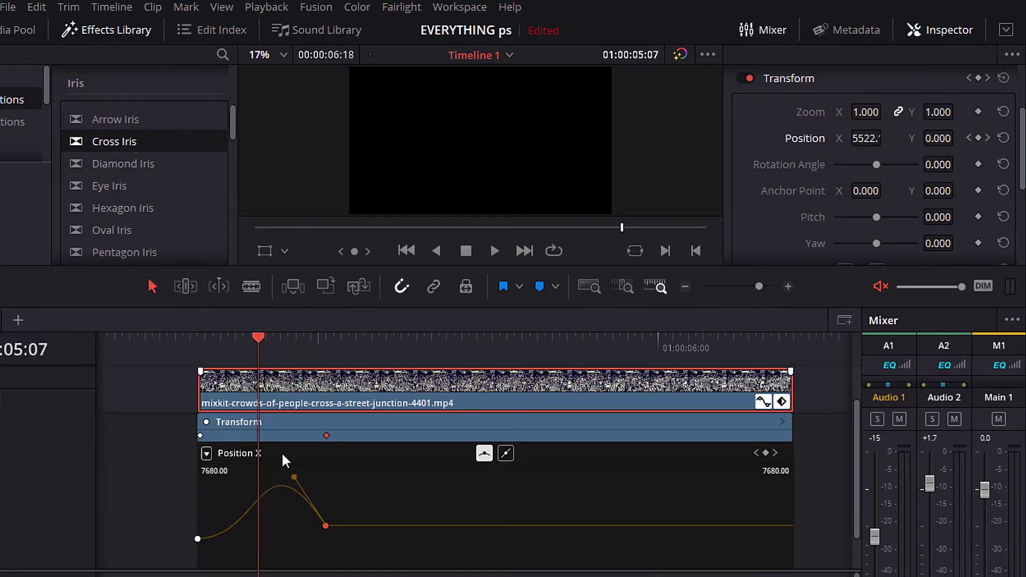
left_click_drag(294, 480, 287, 538)
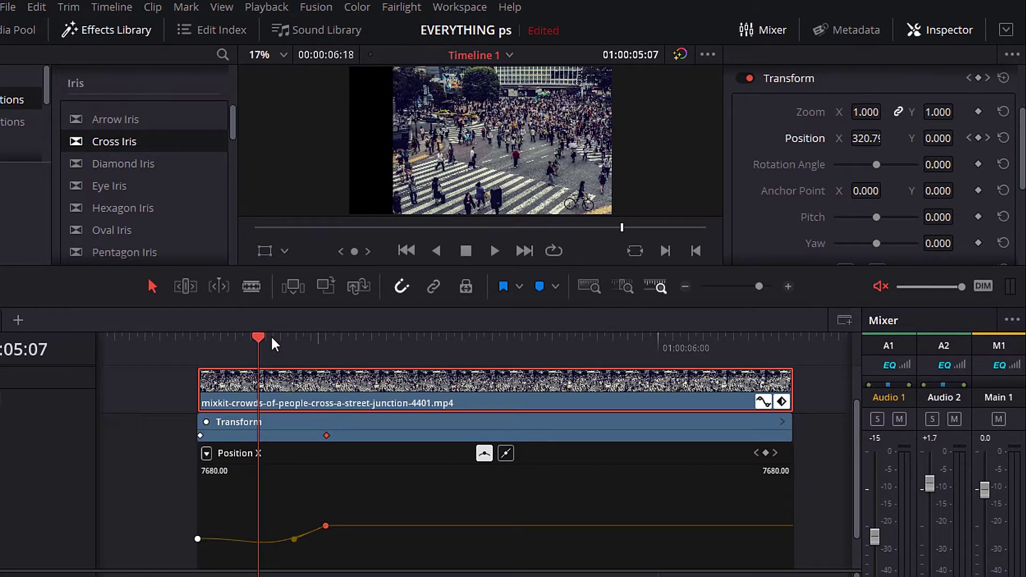
left_click_drag(272, 339, 415, 355)
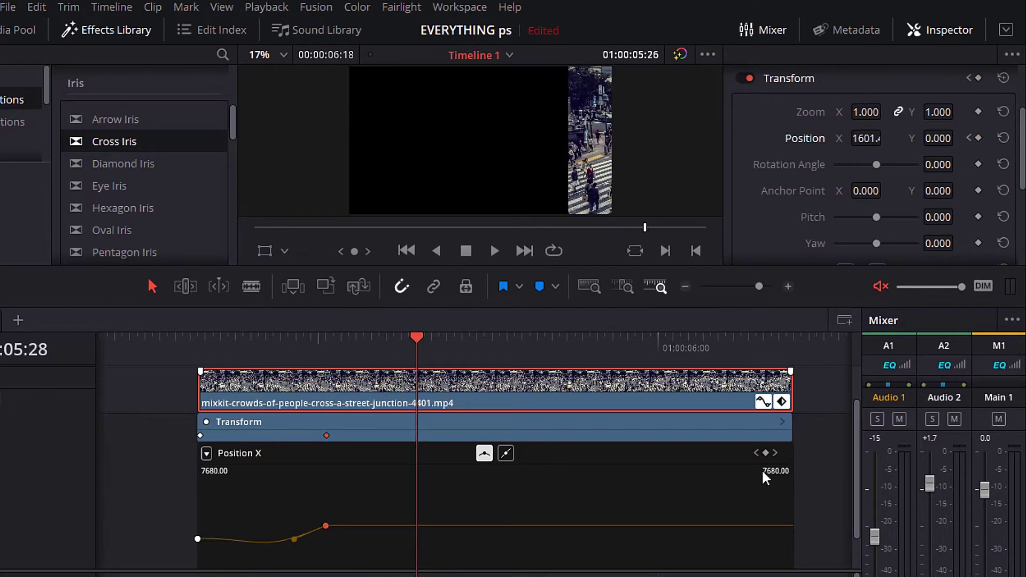
Add four more Position X keyframes across the later part of the clip.
left_click(766, 453)
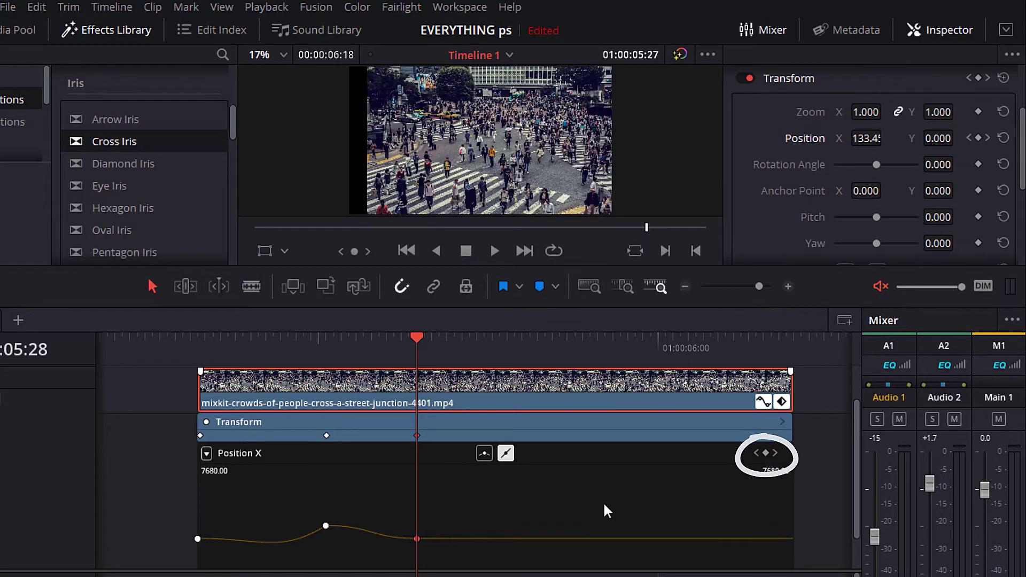
left_click_drag(414, 357, 531, 341)
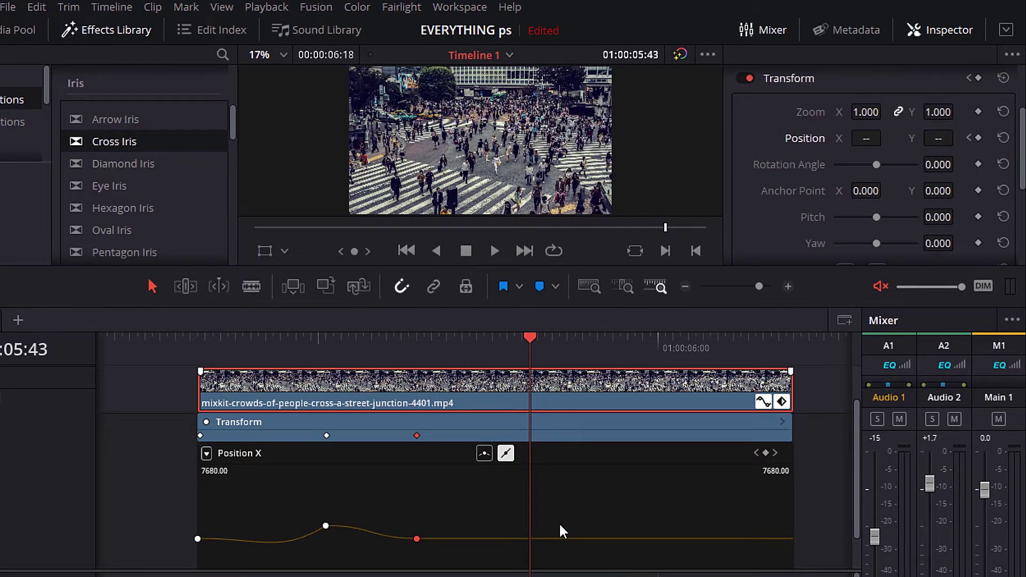
left_click(541, 538, "alt")
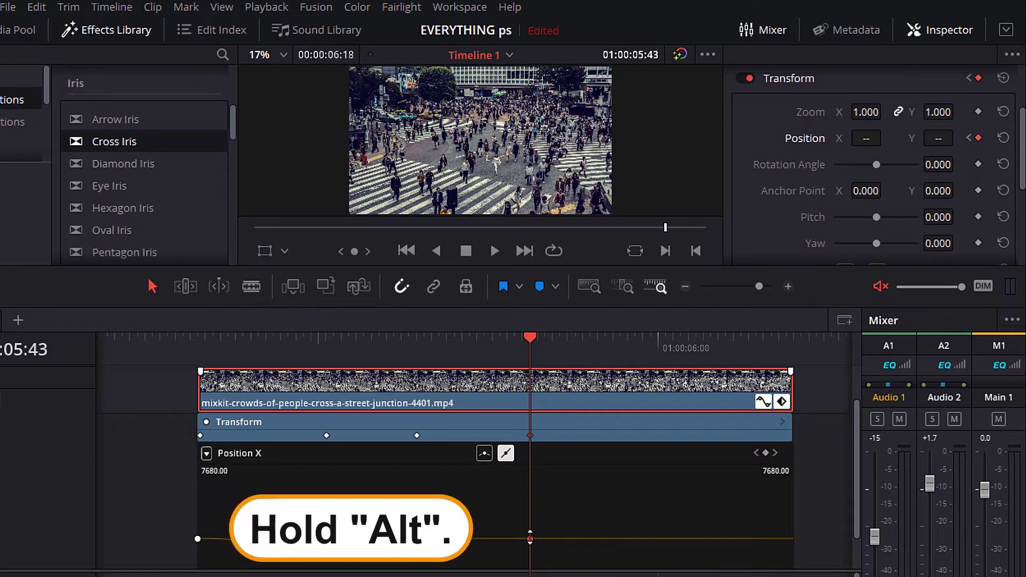
left_click(597, 538, "alt")
left_click(635, 538, "alt")
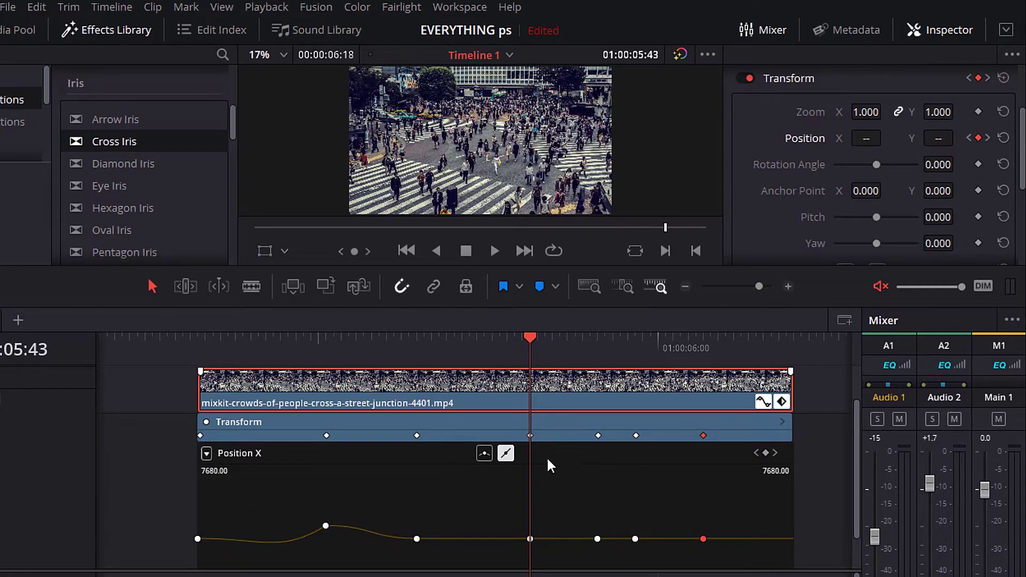
Raise and lower the new keyframes into a wavy curve, then play the clip to preview.
left_click_drag(531, 339, 417, 363)
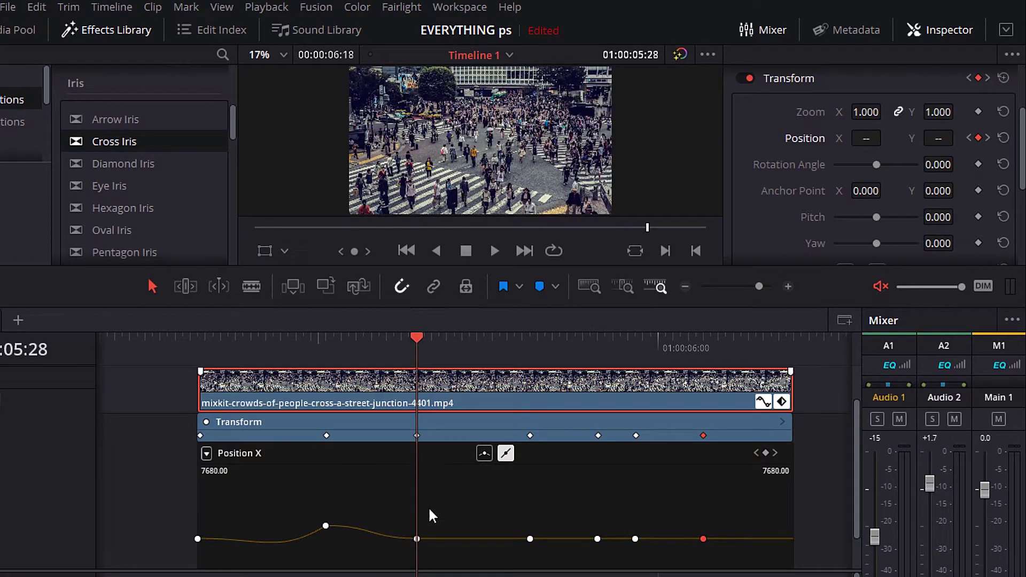
left_click_drag(416, 539, 417, 520)
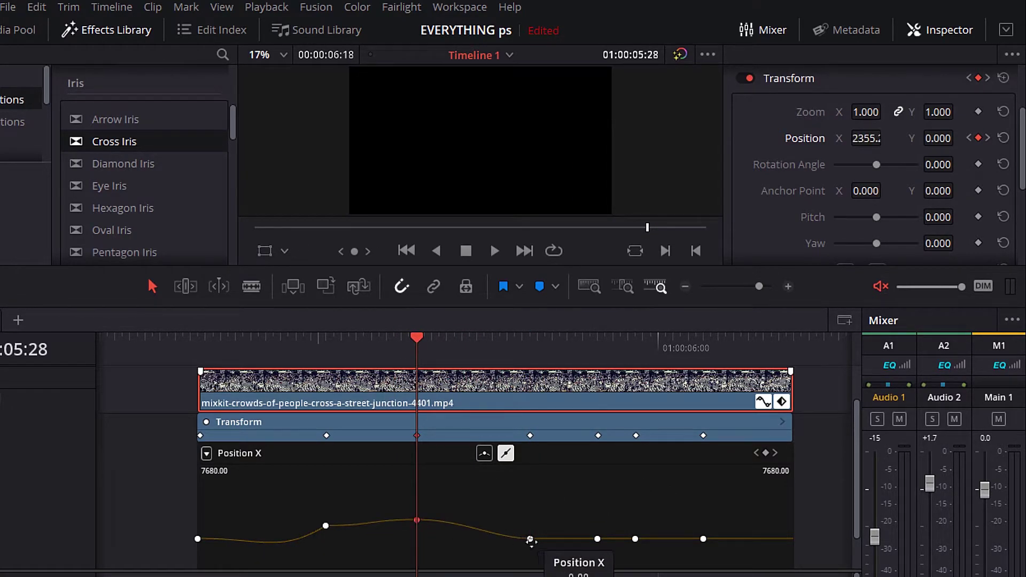
mouse_move(530, 539)
left_mouse_down()
mouse_move(530, 529)
mouse_move(530, 553)
left_mouse_up()
left_click_drag(597, 539, 739, 517)
left_click(703, 538)
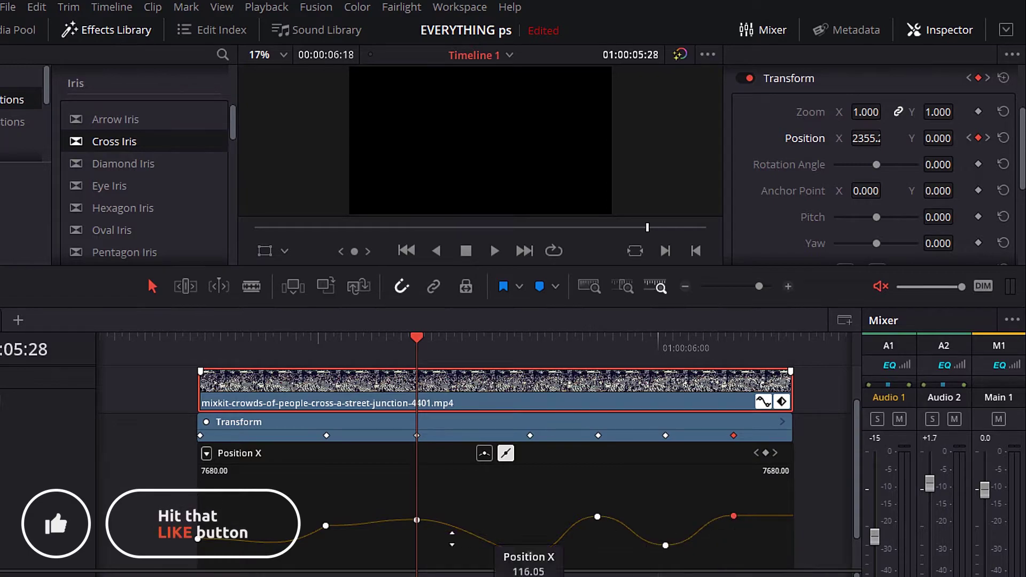
left_click_drag(418, 347, 182, 392)
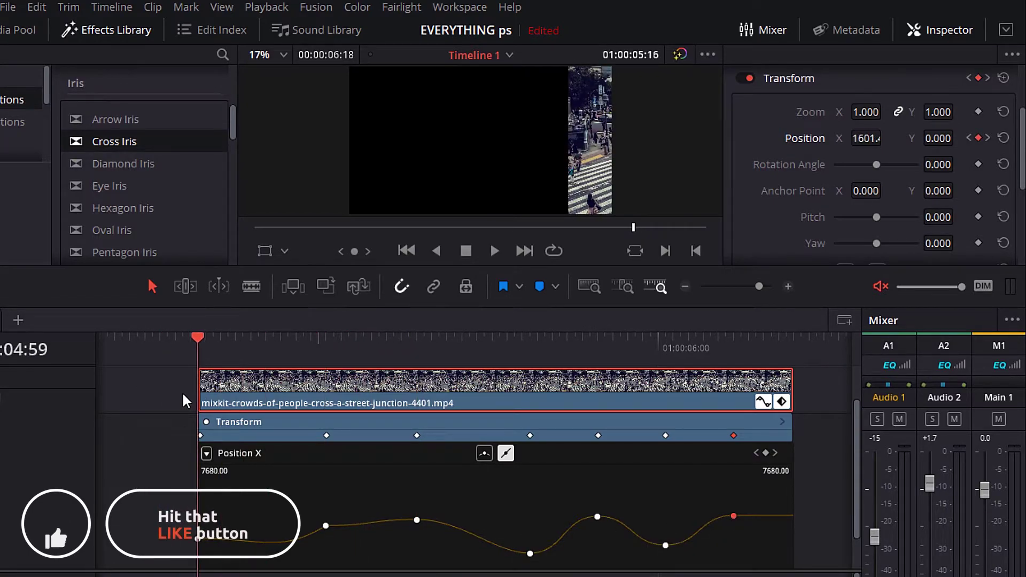
left_click(492, 251)
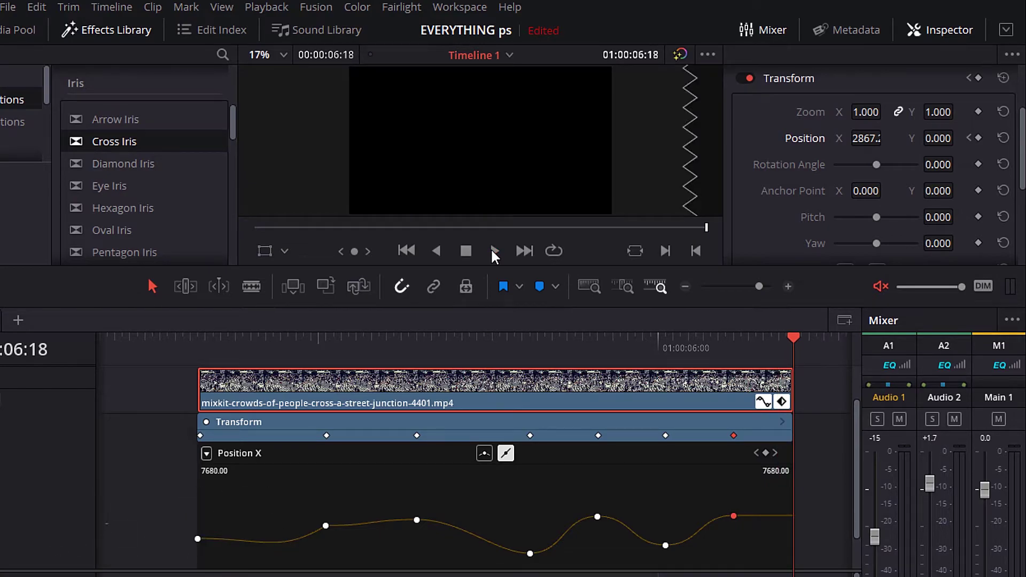
left_click_drag(793, 337, 266, 384)
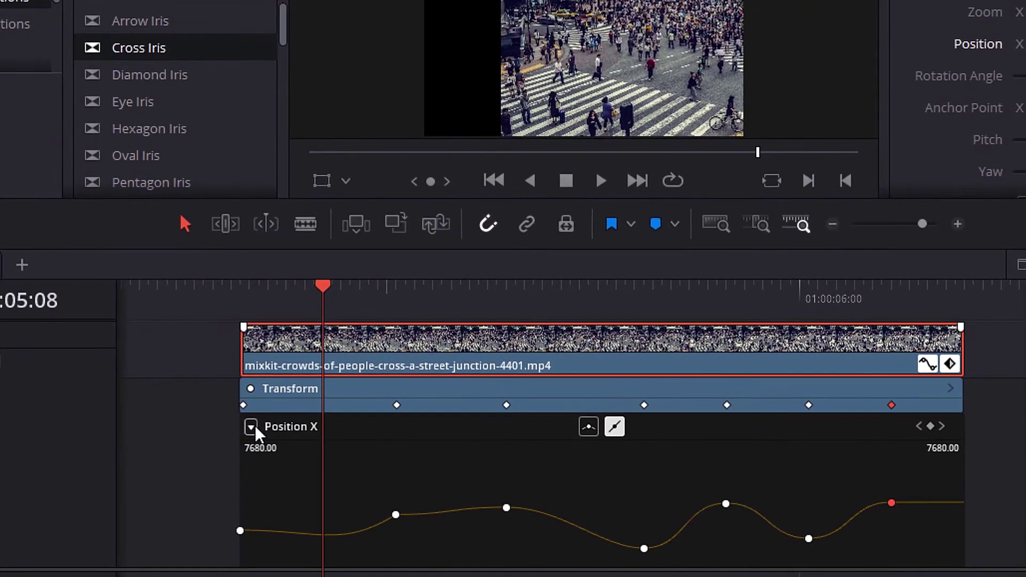
Show the Opacity curve and add Opacity keyframes at 05:08 and 05:22.
left_click(206, 454)
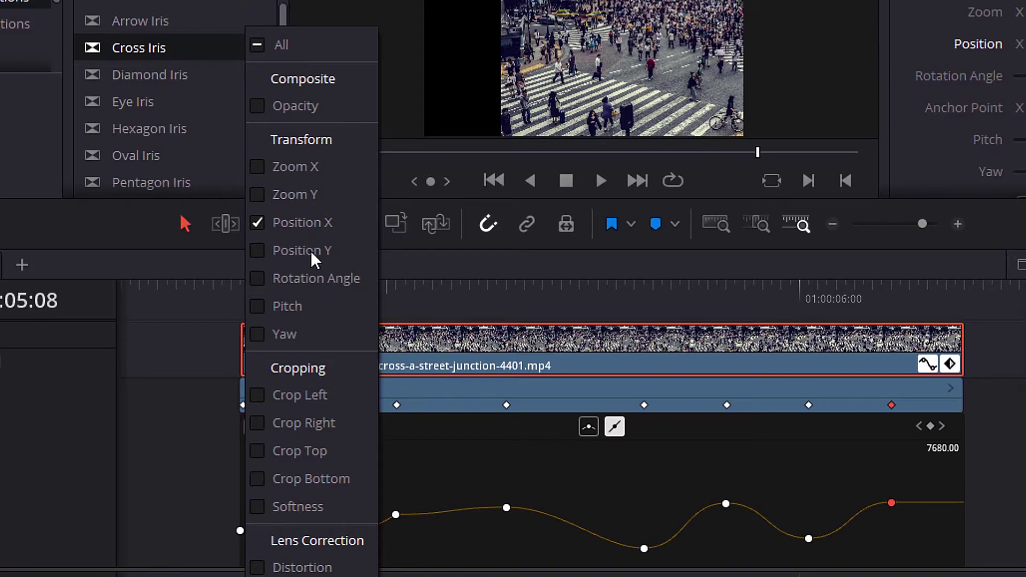
left_click(258, 108)
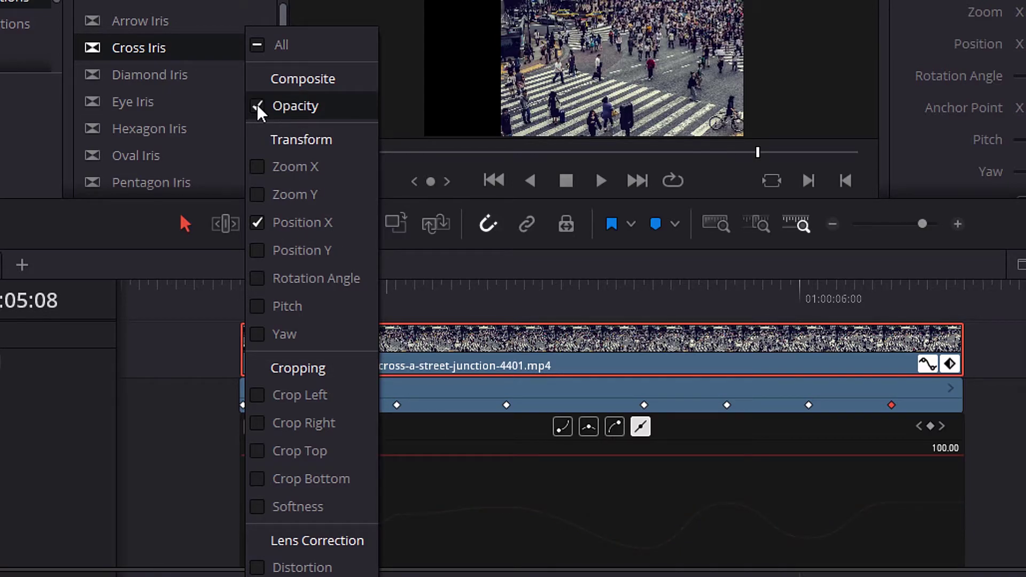
left_click(425, 471)
mouse_move(314, 293)
left_mouse_down()
mouse_move(305, 286)
mouse_move(323, 293)
left_mouse_up()
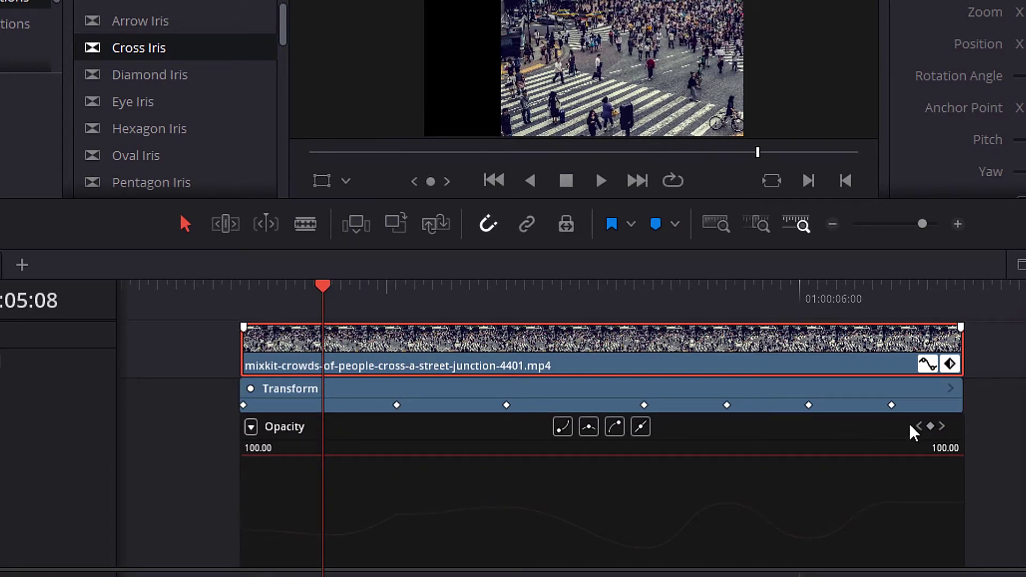
left_click(932, 429)
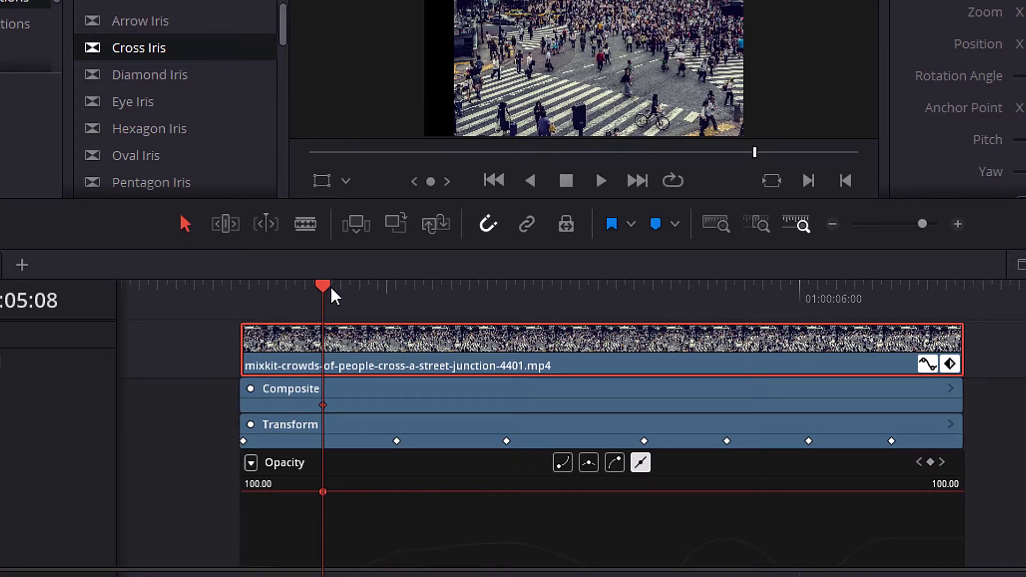
left_click_drag(332, 293, 452, 294)
left_click(931, 462)
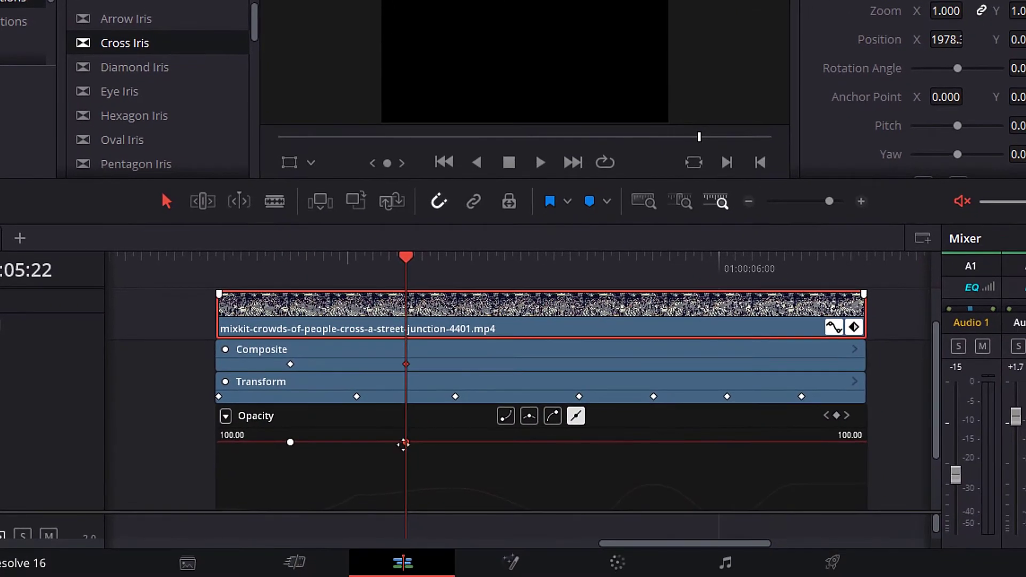
Lower the 05:22 Opacity keyframe to about 74.67, apply ease in/out, and scrub to preview.
left_click_drag(451, 491, 453, 507)
mouse_move(407, 455)
left_mouse_down()
mouse_move(408, 475)
mouse_move(518, 465)
mouse_move(529, 476)
mouse_move(458, 481)
mouse_move(461, 446)
left_mouse_up()
left_click(553, 416)
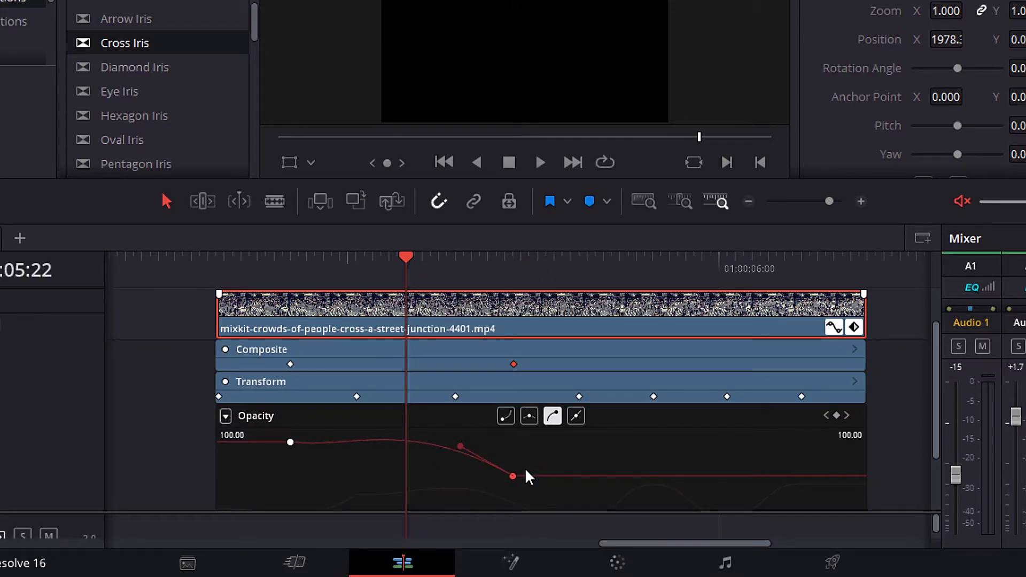
mouse_move(513, 476)
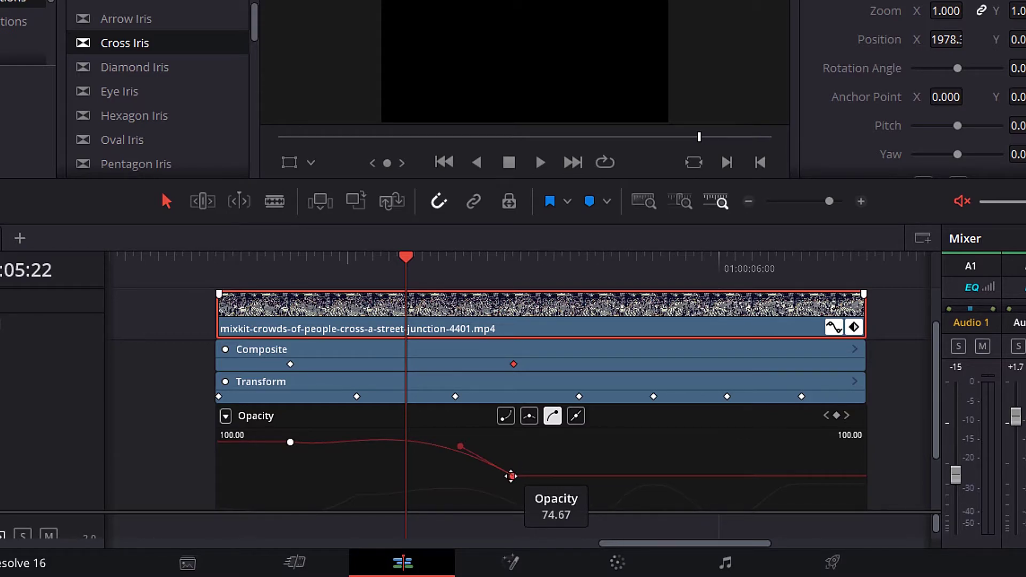
left_click_drag(401, 264, 259, 286)
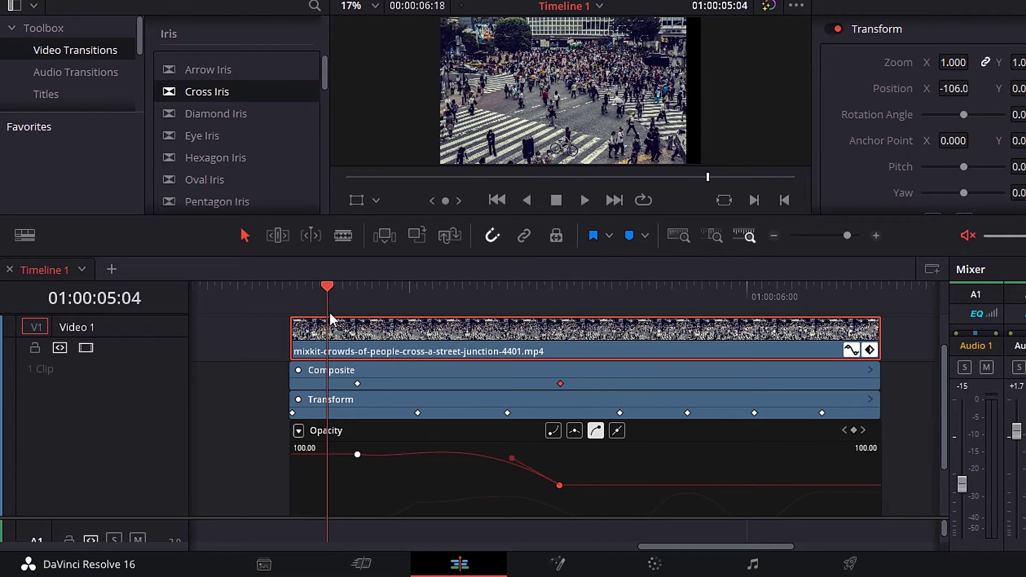
left_click_drag(330, 314, 369, 313)
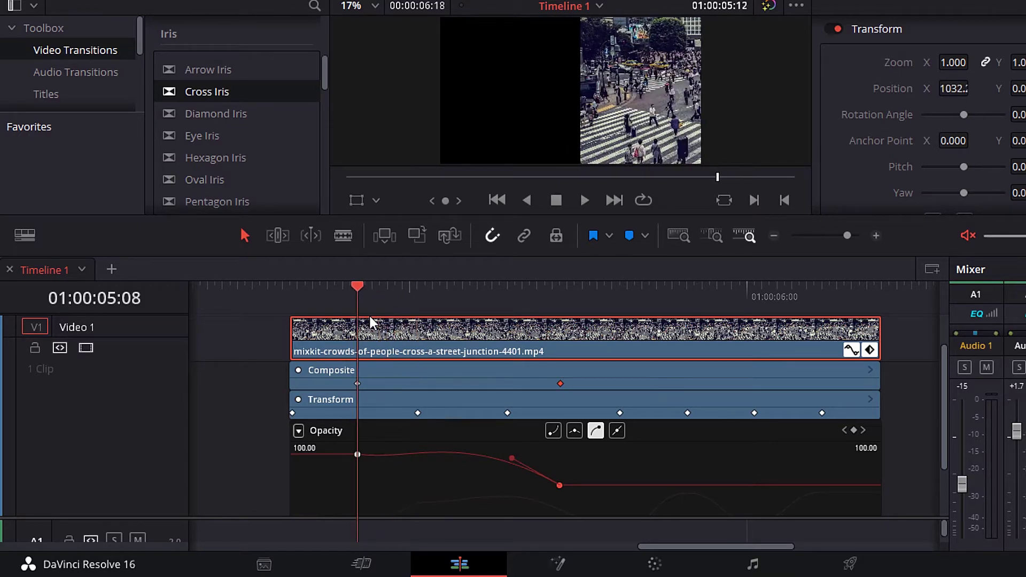
Shift a Transform keyframe later, delete the selected Position X keyframes, and scrub to preview.
left_click(424, 413)
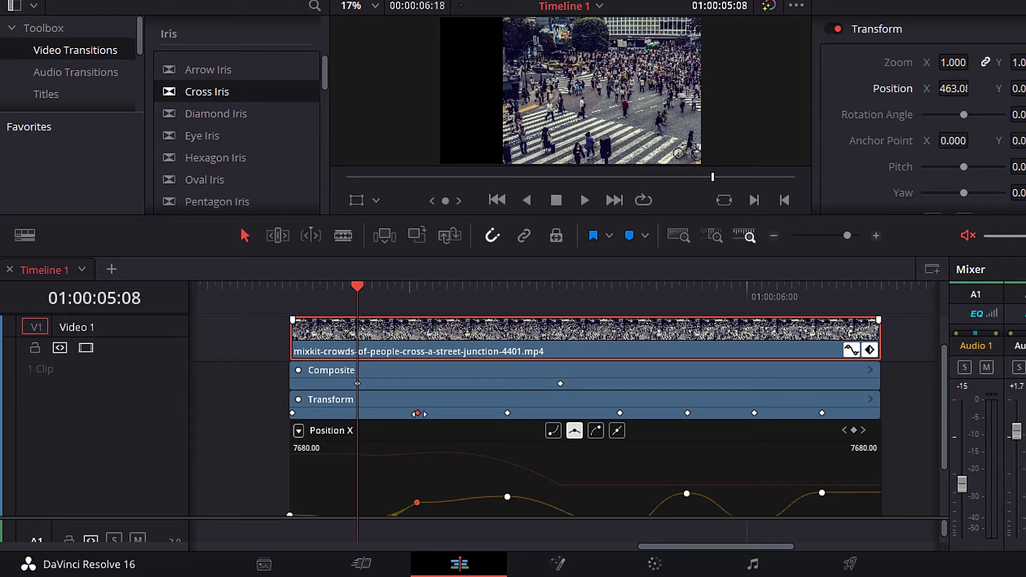
left_click_drag(425, 414, 665, 409)
key("Delete")
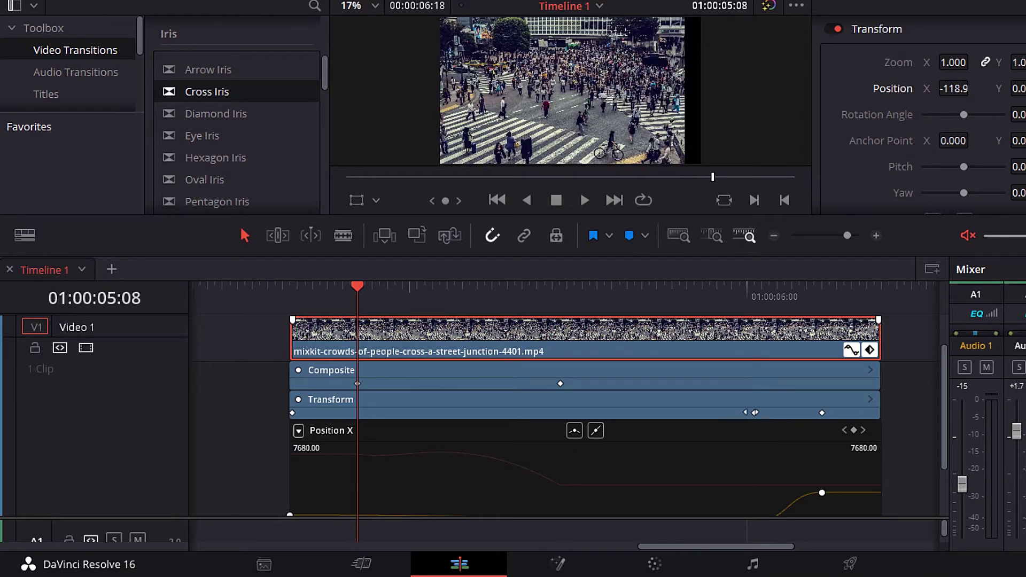
left_click_drag(357, 291, 415, 307)
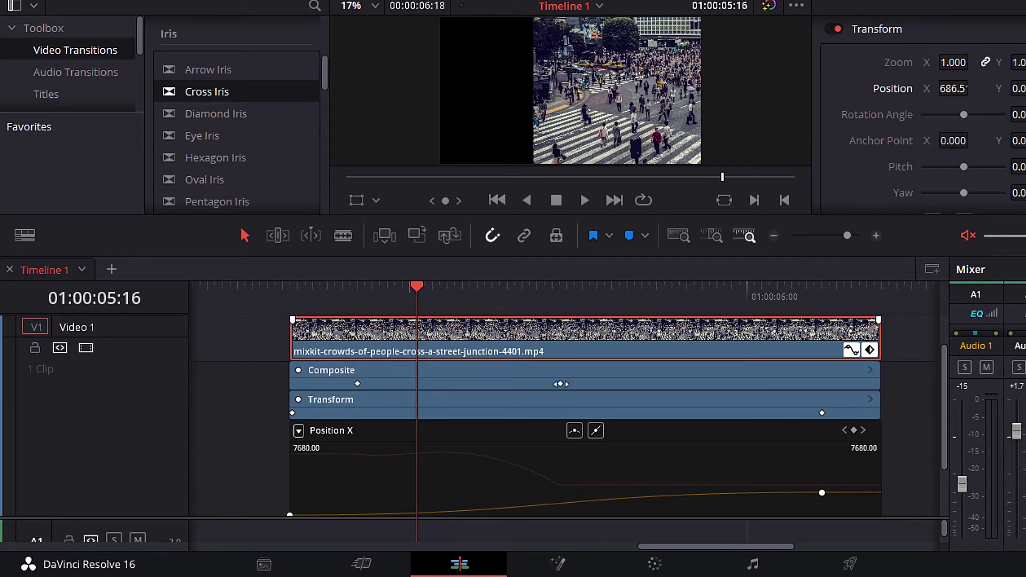
Move the Opacity fade keyframe earlier and raise it back to about 100.
left_click_drag(559, 383, 448, 383)
left_click_drag(432, 299, 587, 307)
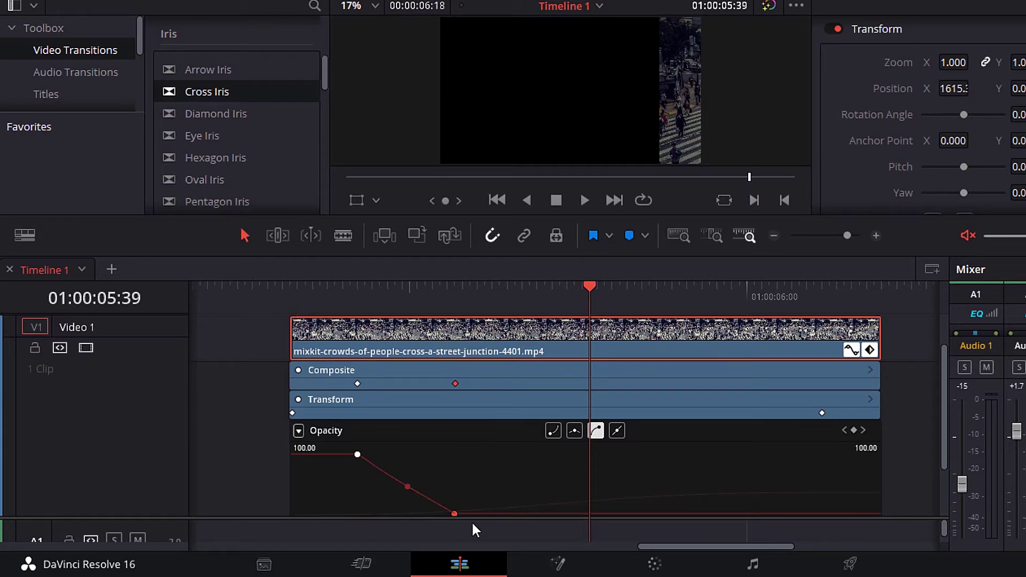
scroll(453, 516, "down", 2)
left_click_drag(454, 470, 462, 395)
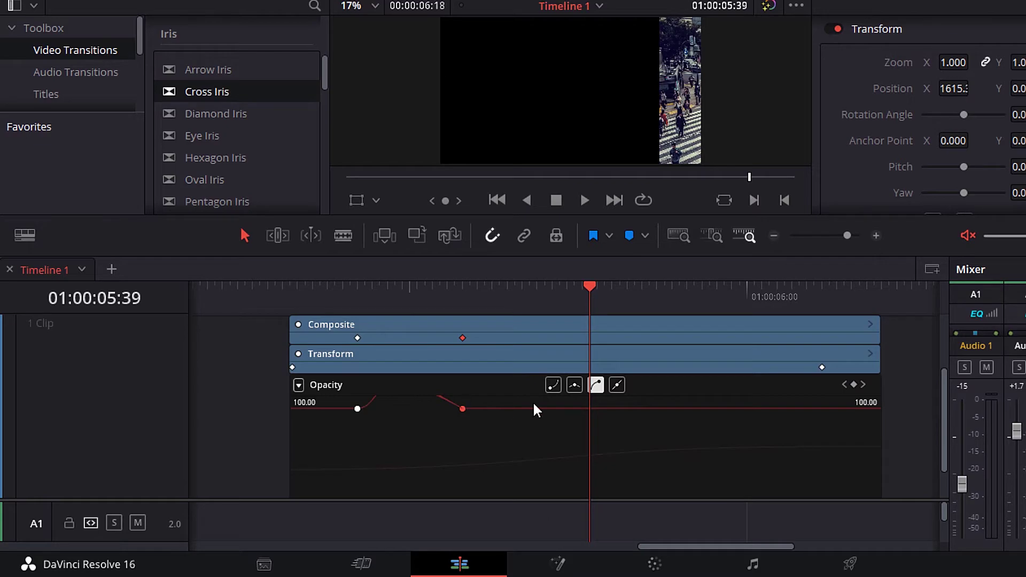
left_click_drag(588, 286, 383, 315)
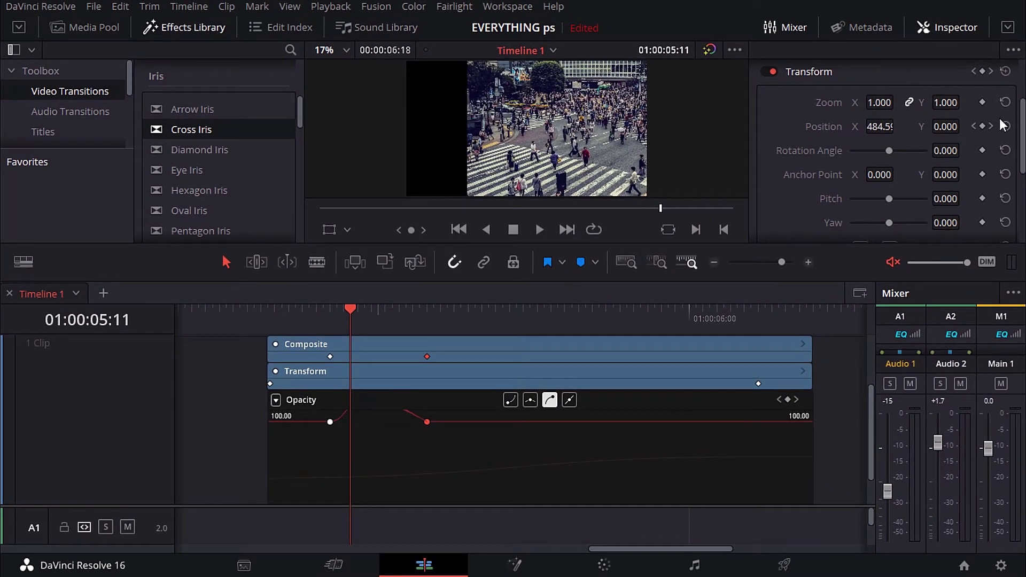
Reset Composite Opacity and Transform Position in the Inspector, removing all their keyframes.
scroll(825, 140, "up", 3)
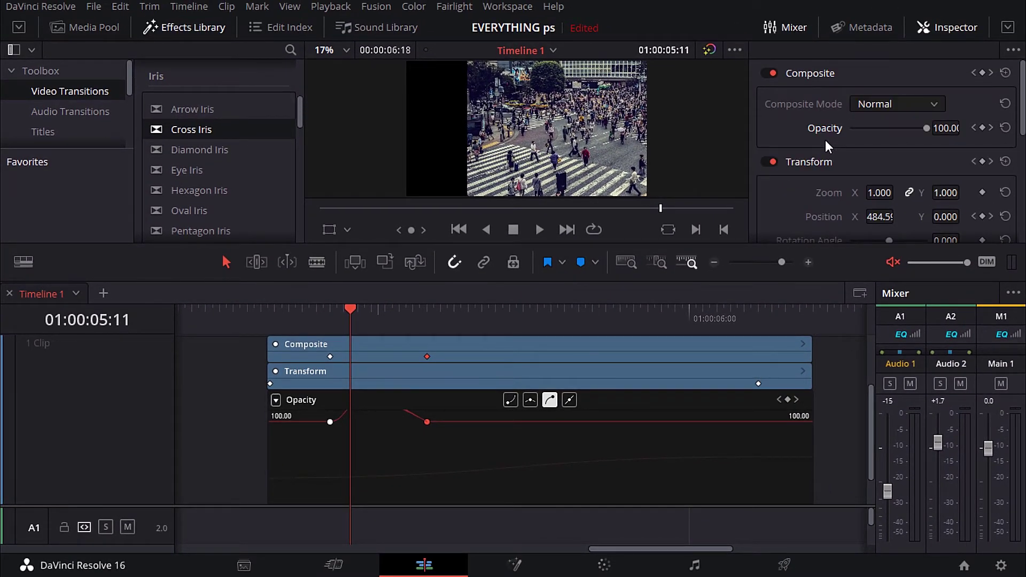
left_click(1005, 128)
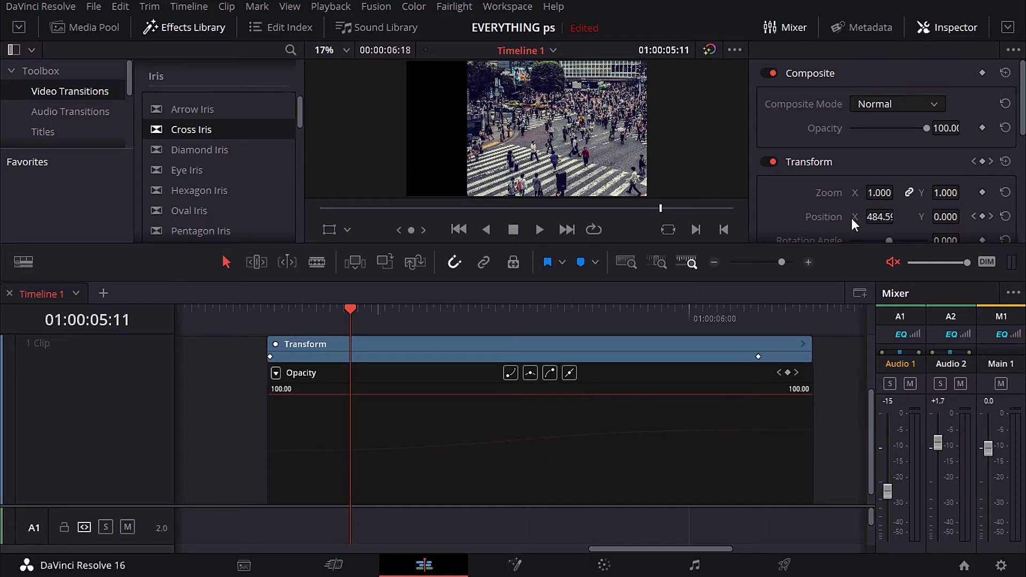
left_click(1005, 217)
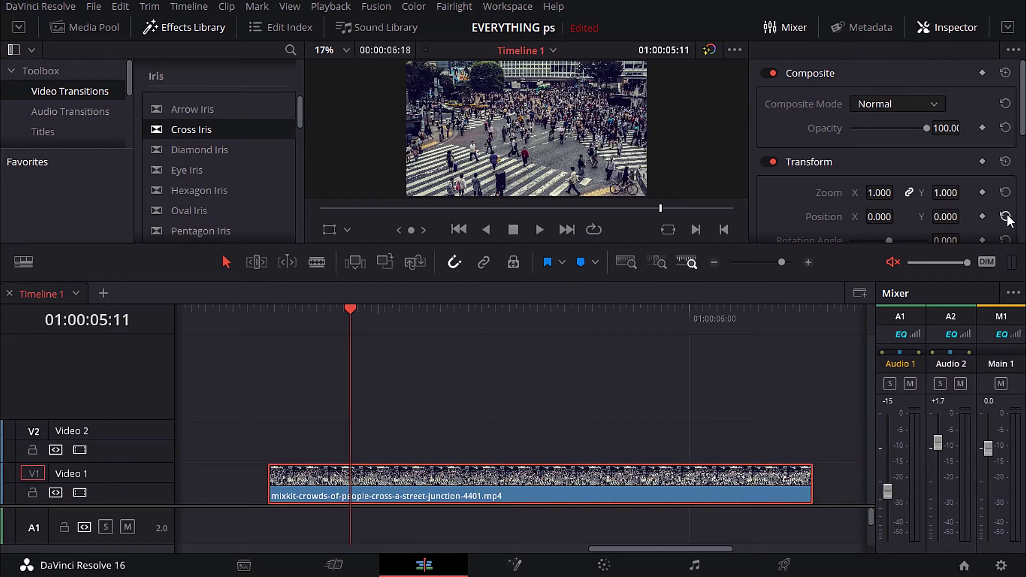